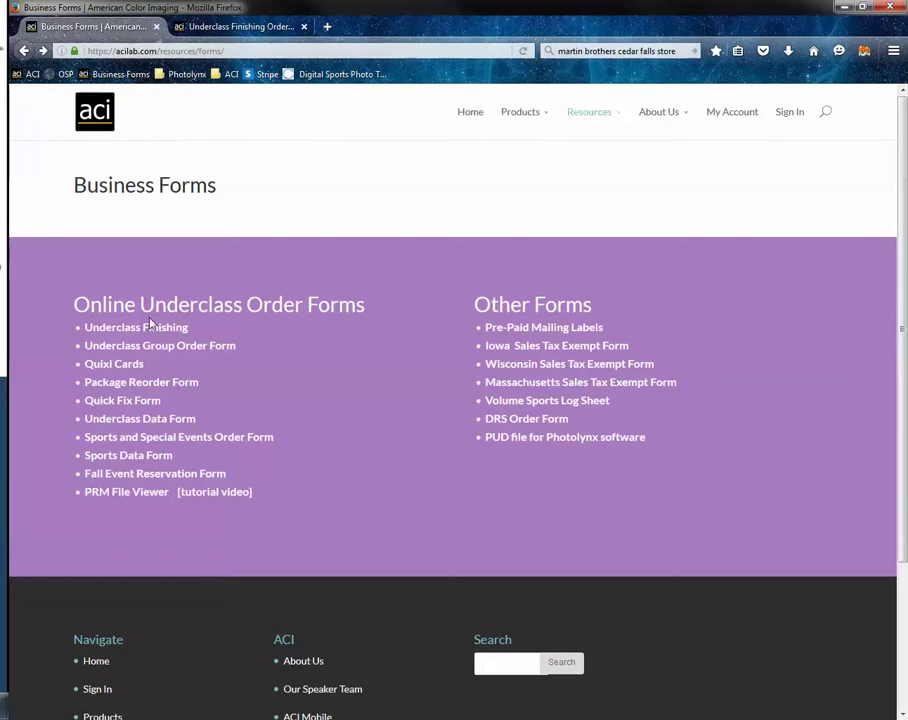
Switch to the Underclass Finishing Order Form and try the option for drop shipping to the school address.
{"action": "left_click", "coordinate": [225, 26]}
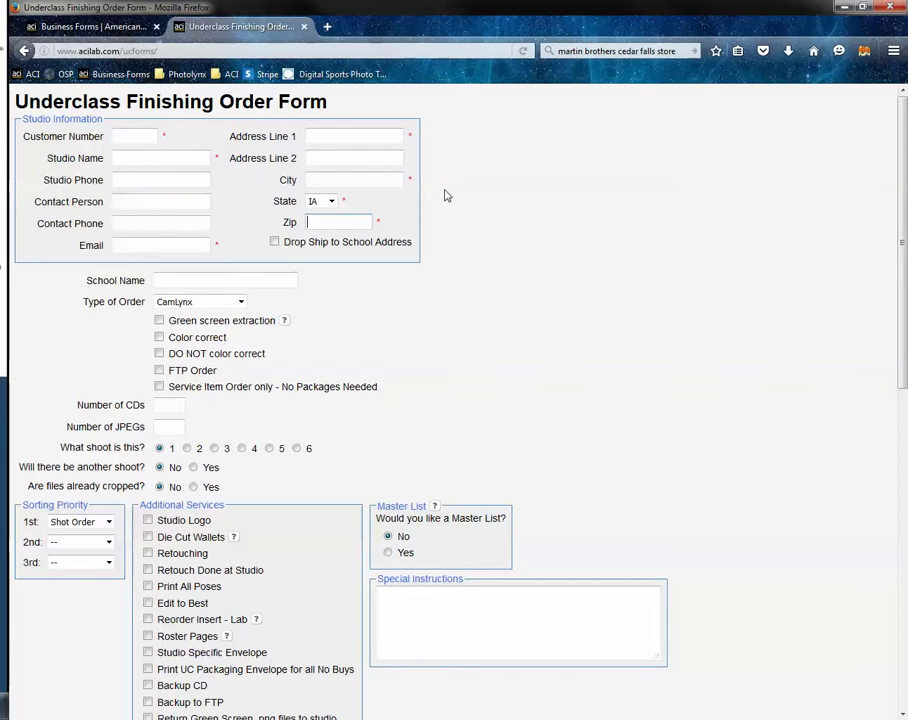
{"action": "left_click", "coordinate": [275, 243]}
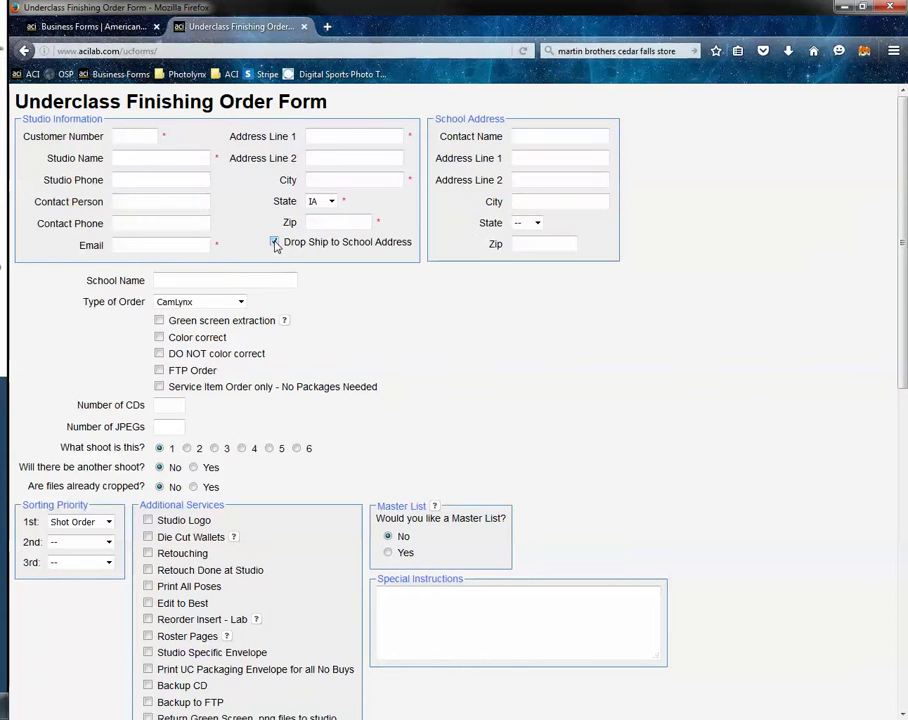
{"action": "left_click", "coordinate": [275, 243]}
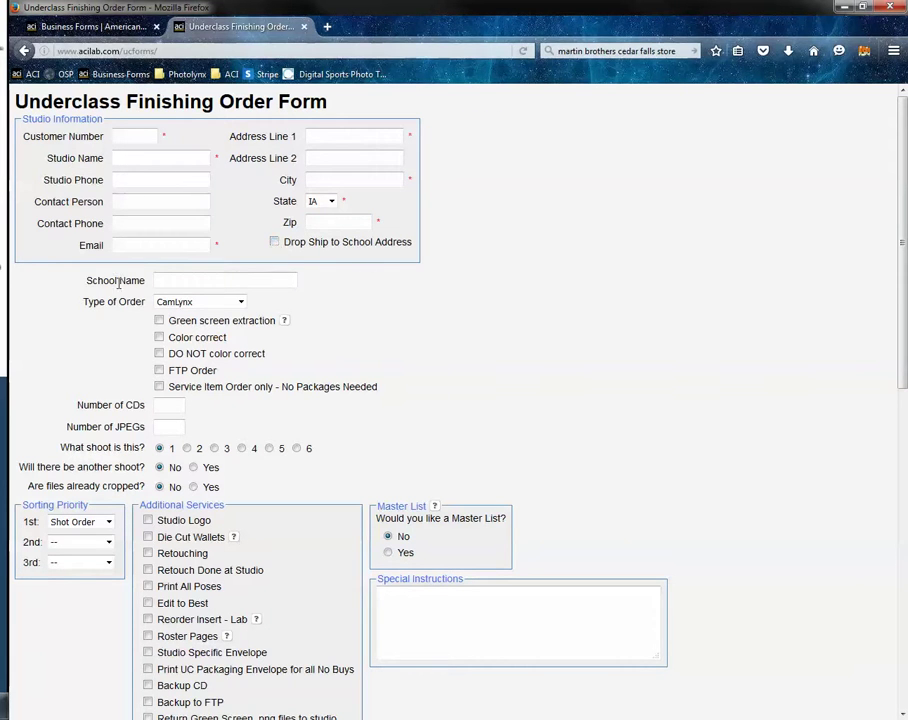
Set the type of order to Text File.
{"action": "left_click", "coordinate": [168, 283]}
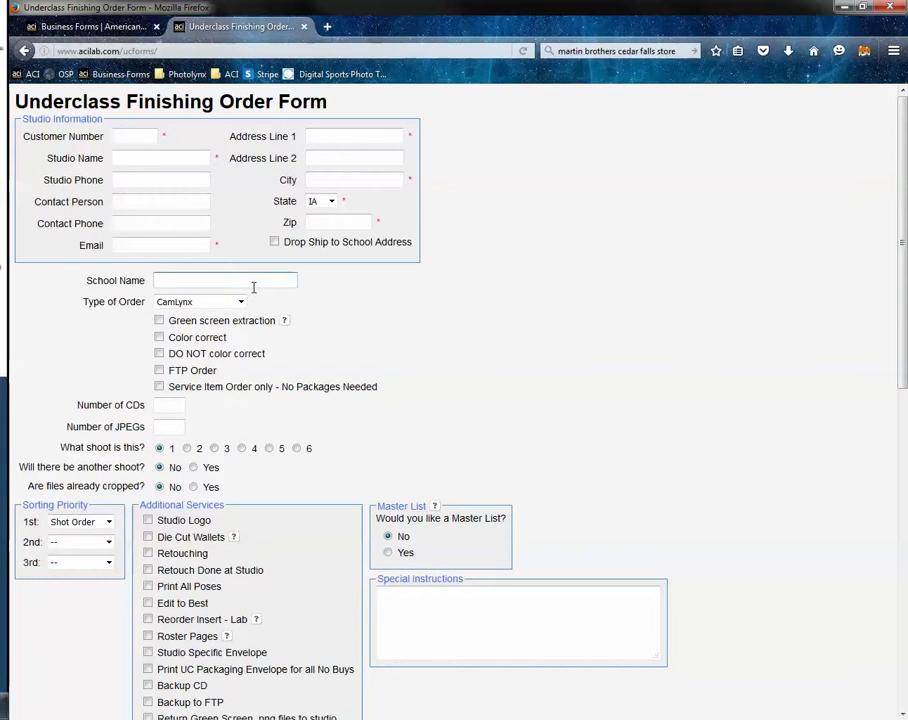
{"action": "left_click", "coordinate": [203, 304]}
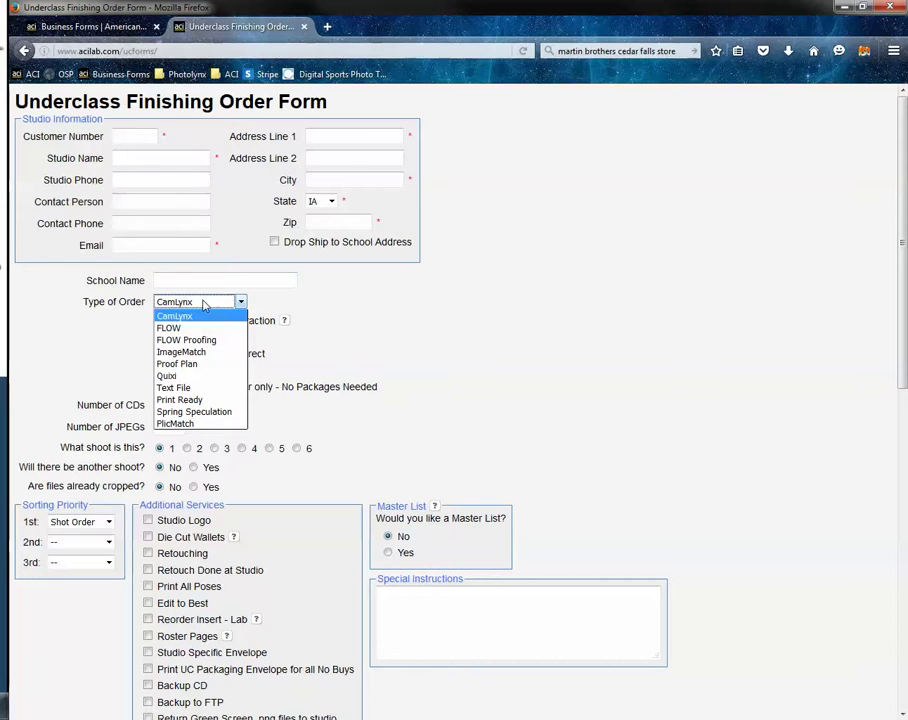
{"action": "left_click", "coordinate": [176, 388]}
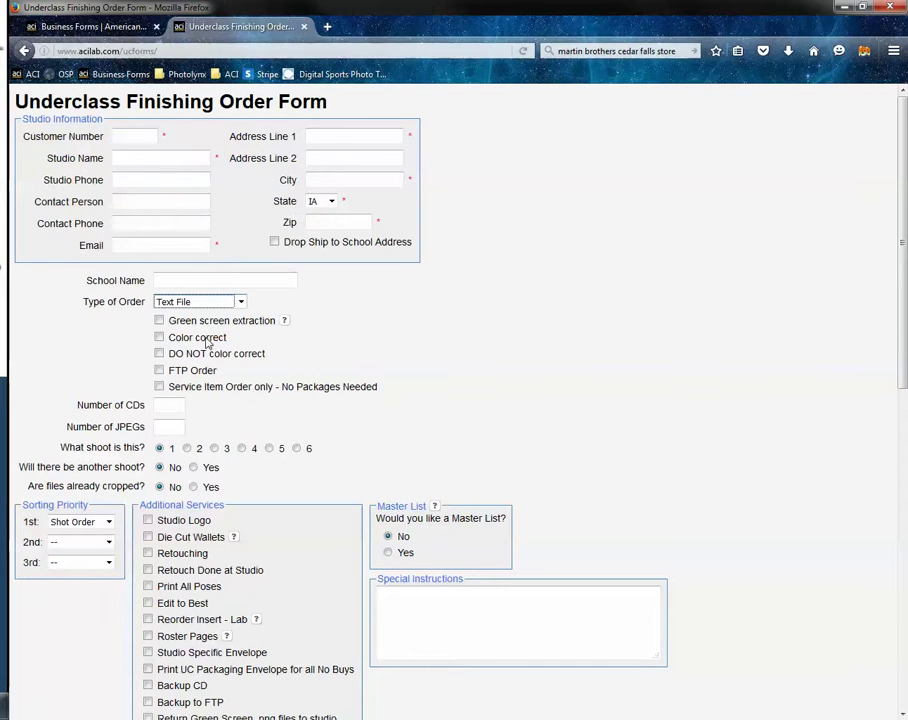
{"action": "left_click", "coordinate": [240, 302]}
{"action": "left_click", "coordinate": [211, 303]}
Set the number of CDs and the number of JPEGs to 0, leaving the FTP Order option off.
{"action": "left_click", "coordinate": [159, 371]}
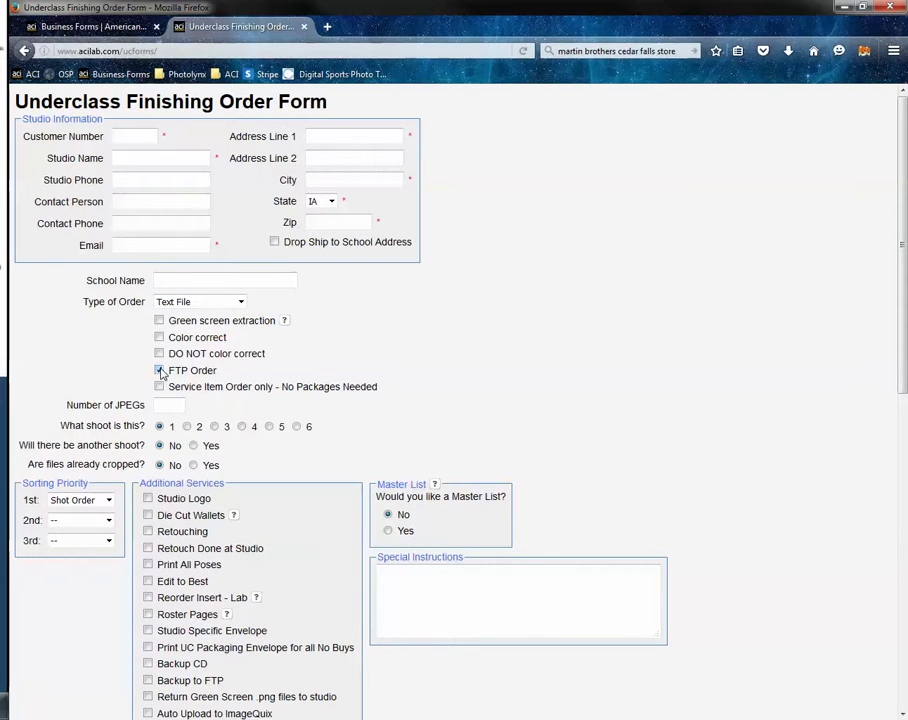
{"action": "left_click", "coordinate": [159, 371]}
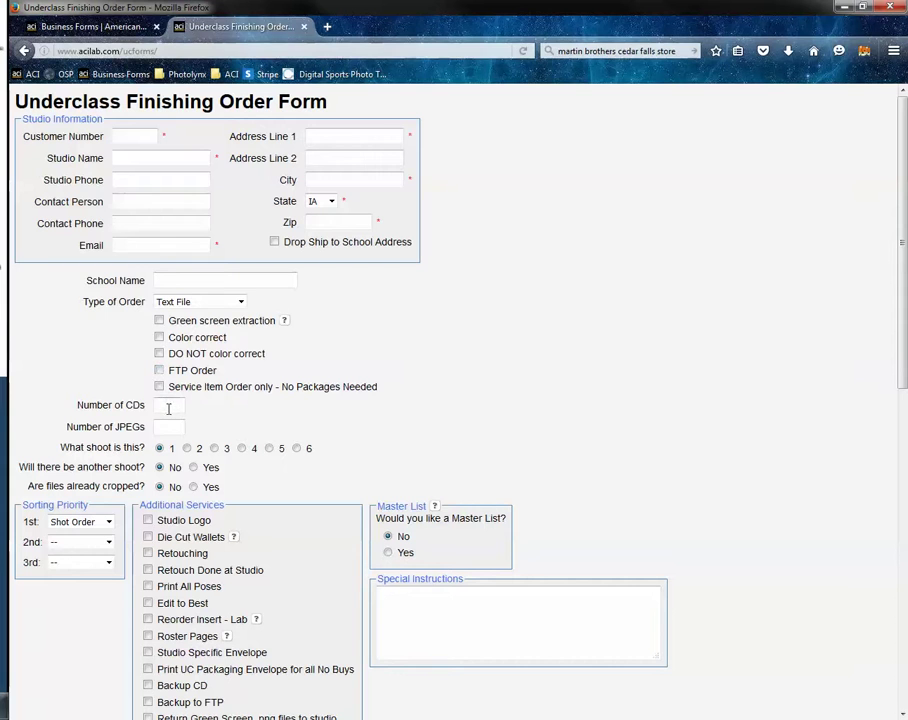
{"action": "type", "text": "0"}
{"action": "key", "text": "Tab"}
{"action": "type", "text": "0"}
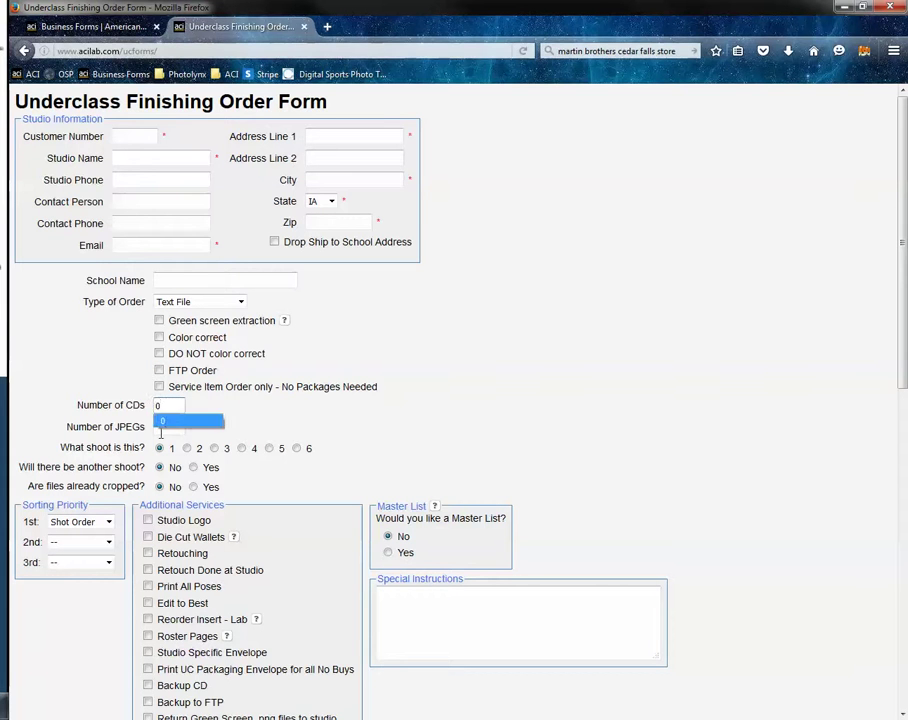
{"action": "left_click", "coordinate": [161, 430]}
{"action": "left_click", "coordinate": [291, 428]}
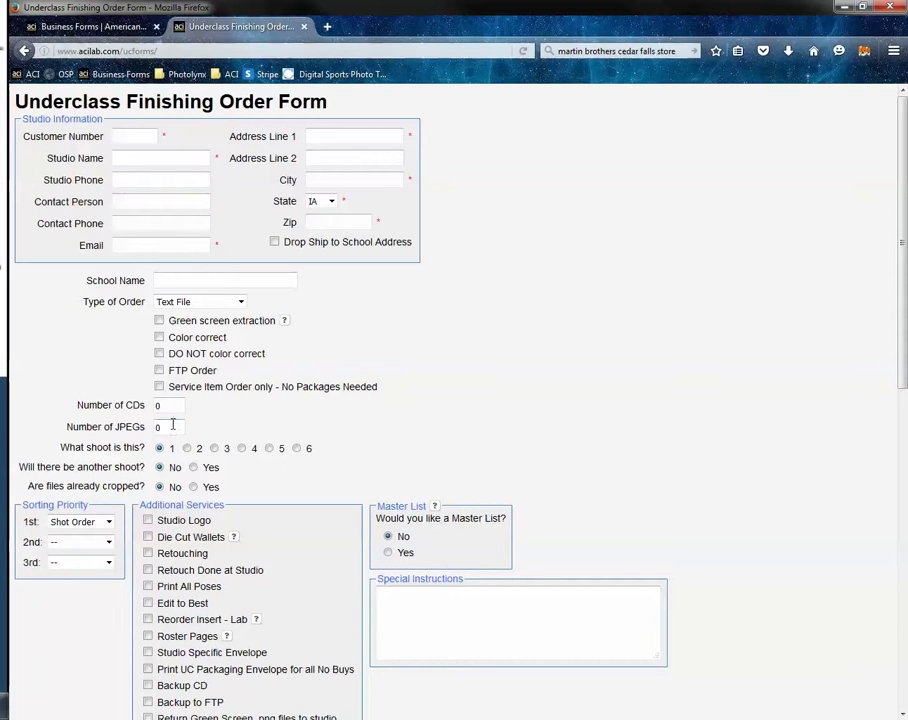
{"action": "left_click", "coordinate": [161, 372]}
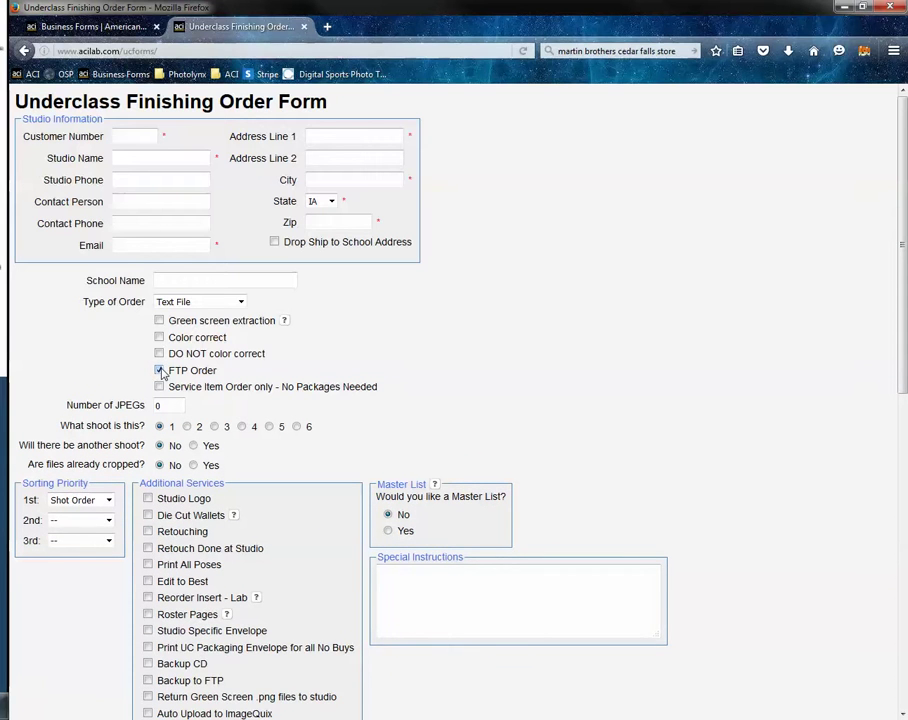
{"action": "left_click", "coordinate": [161, 372]}
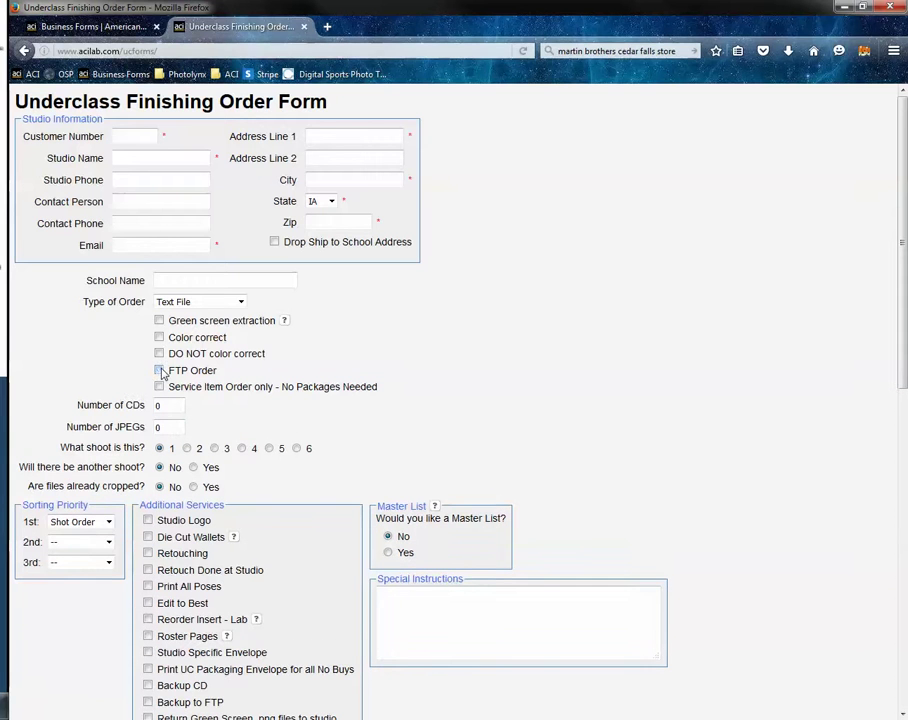
Mark the order as shoot 2 and enter the previous shoot order numbers.
{"action": "left_click", "coordinate": [187, 448]}
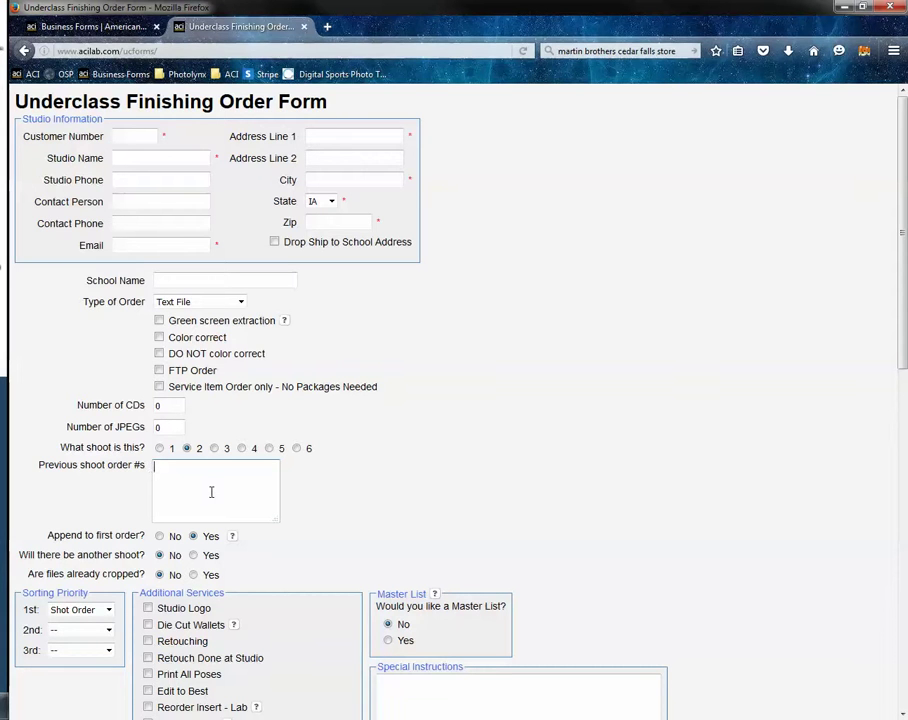
{"action": "type", "text": "0800000"}
{"action": "type", "text": " 088"}
{"action": "type", "text": "0"}
{"action": "left_click_drag", "start_coordinate": [258, 470], "coordinate": [158, 480]}
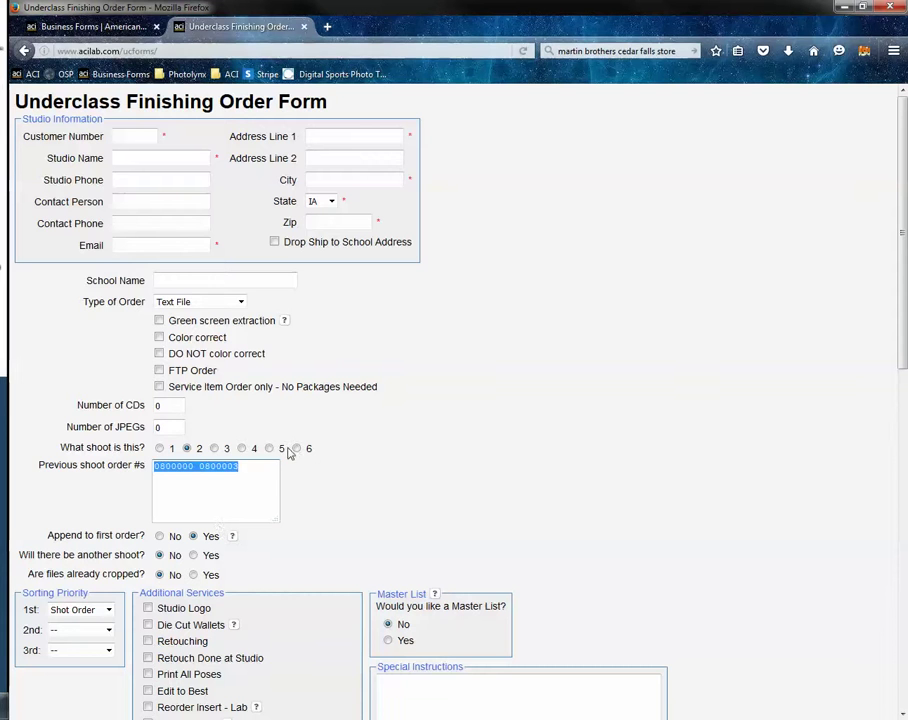
{"action": "left_click", "coordinate": [357, 521]}
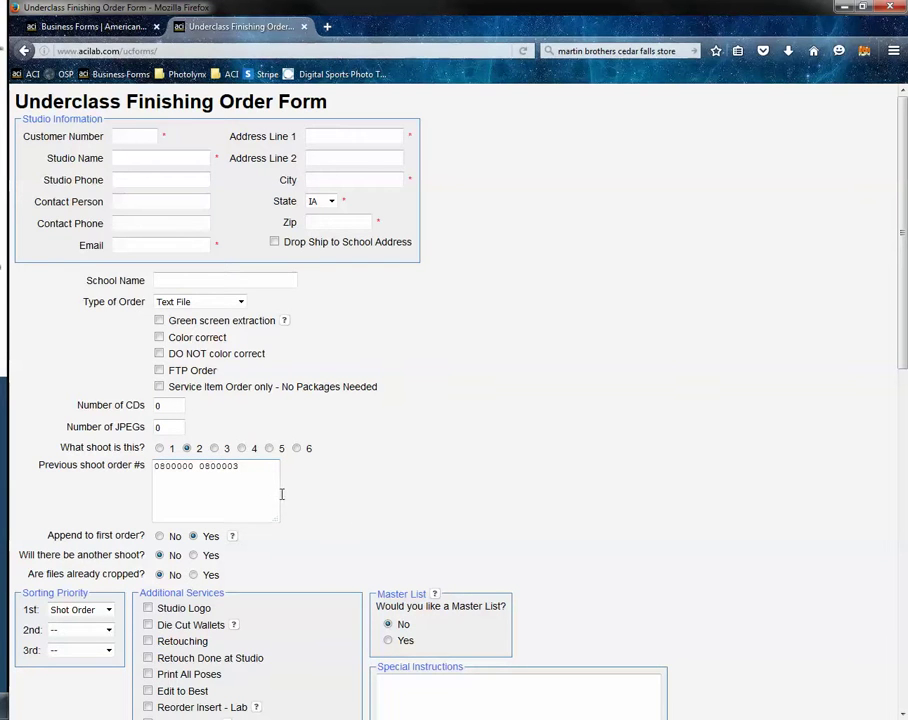
Mark the order as a service item order only, with no packages needed.
{"action": "scroll", "coordinate": [291, 500], "scroll_direction": "down", "scroll_amount": 5}
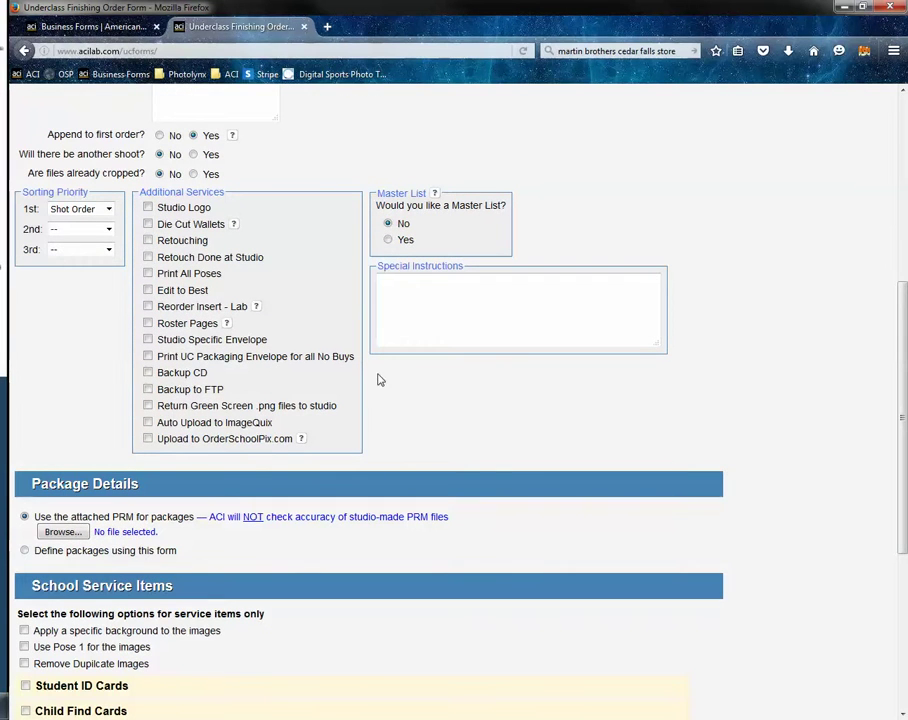
{"action": "scroll", "coordinate": [30, 490], "scroll_direction": "down", "scroll_amount": 1}
{"action": "scroll", "coordinate": [30, 490], "scroll_direction": "down", "scroll_amount": 2}
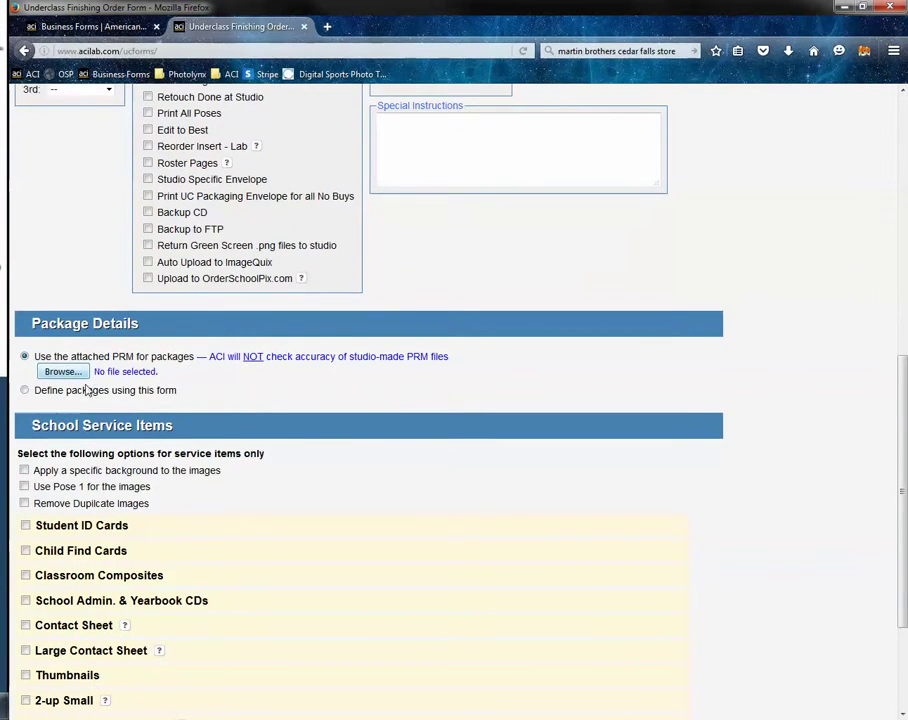
{"action": "scroll", "coordinate": [126, 395], "scroll_direction": "up", "scroll_amount": 4}
{"action": "scroll", "coordinate": [92, 284], "scroll_direction": "up", "scroll_amount": 2}
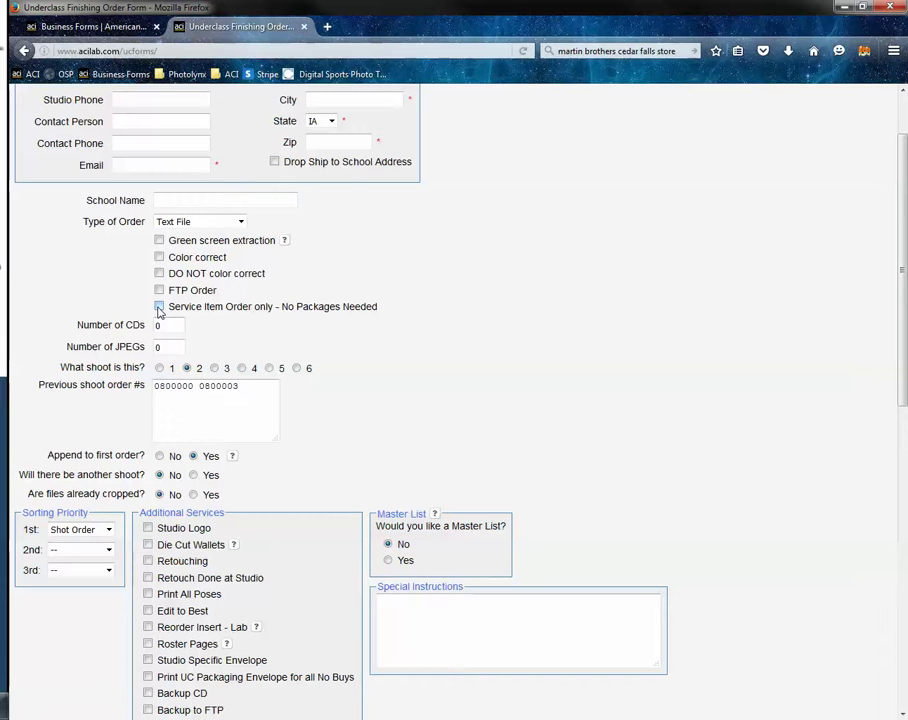
{"action": "left_click", "coordinate": [159, 307]}
Examine the Package Details heading and the list of available School Service Items.
{"action": "scroll", "coordinate": [188, 461], "scroll_direction": "down", "scroll_amount": 5}
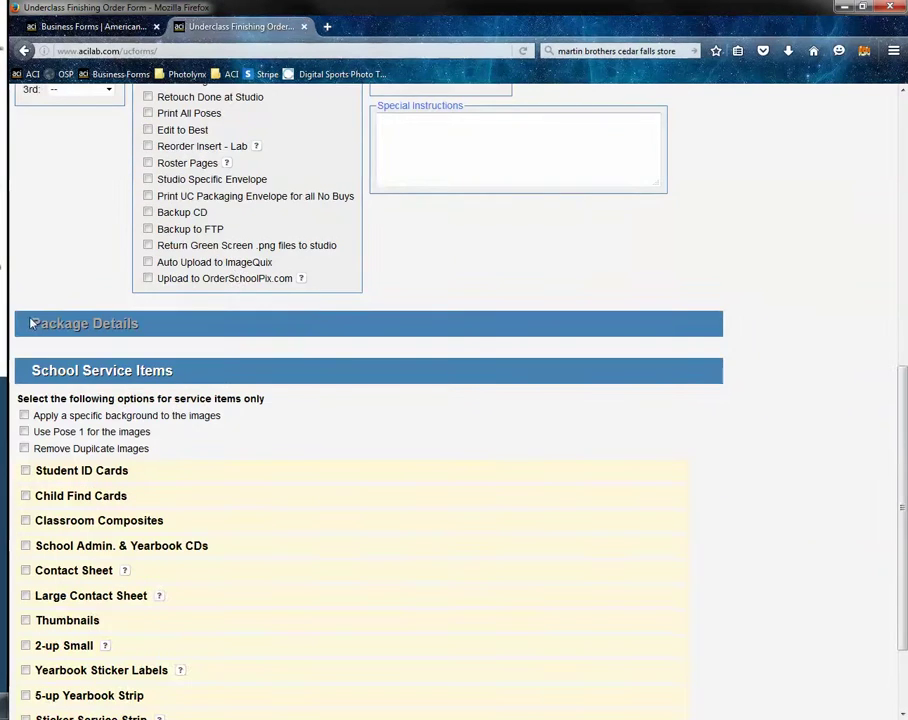
{"action": "left_click_drag", "start_coordinate": [31, 321], "coordinate": [160, 335]}
{"action": "left_click", "coordinate": [175, 334]}
{"action": "scroll", "coordinate": [189, 233], "scroll_direction": "up", "scroll_amount": 5}
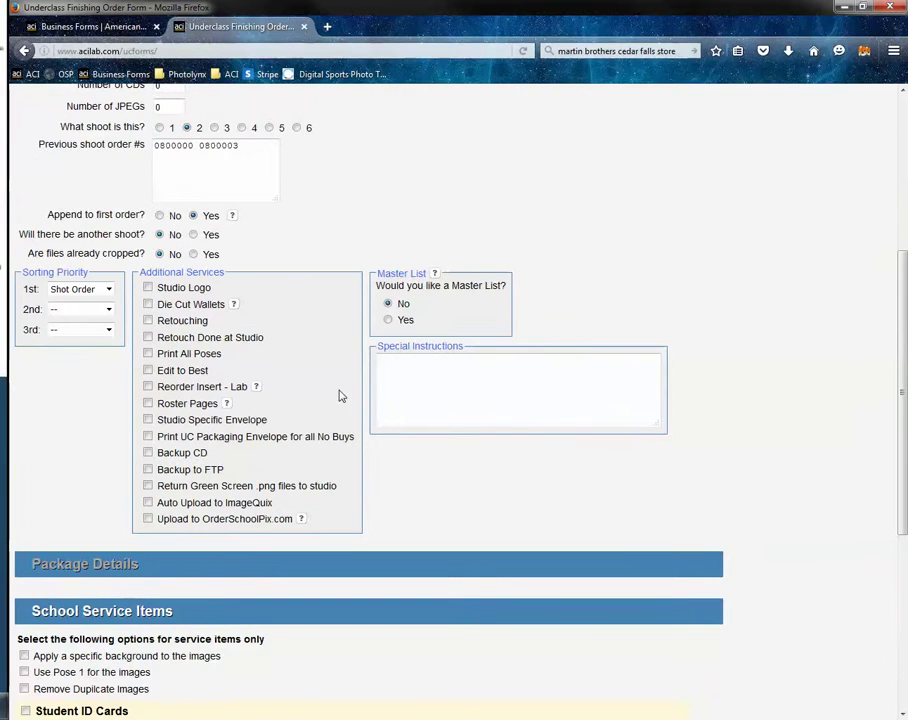
{"action": "scroll", "coordinate": [330, 380], "scroll_direction": "up", "scroll_amount": 1}
{"action": "scroll", "coordinate": [189, 247], "scroll_direction": "up", "scroll_amount": 2}
{"action": "scroll", "coordinate": [204, 270], "scroll_direction": "down", "scroll_amount": 8}
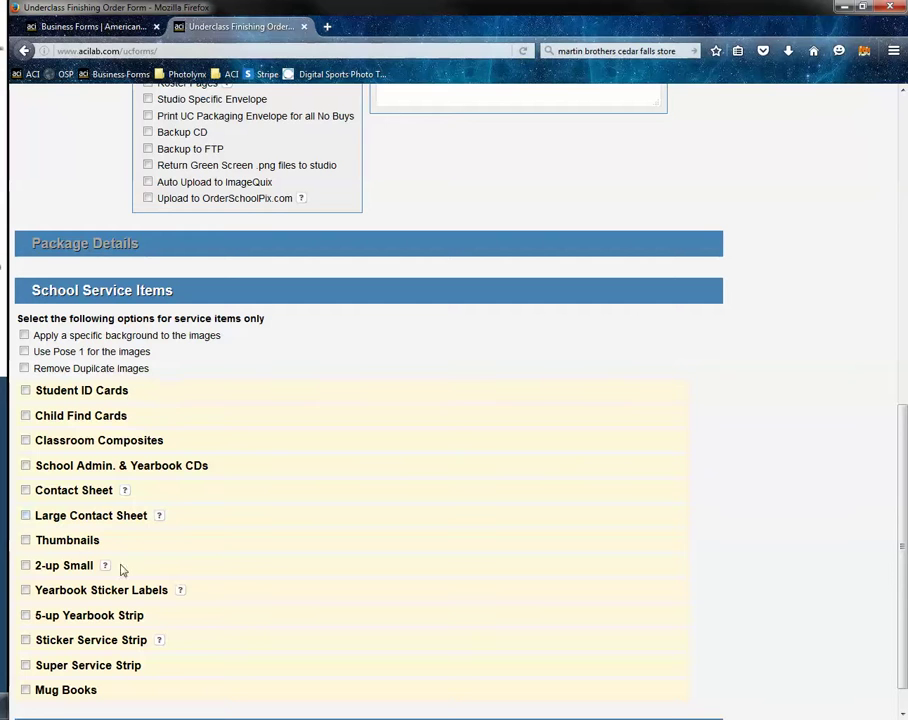
{"action": "scroll", "coordinate": [82, 711], "scroll_direction": "down", "scroll_amount": 1}
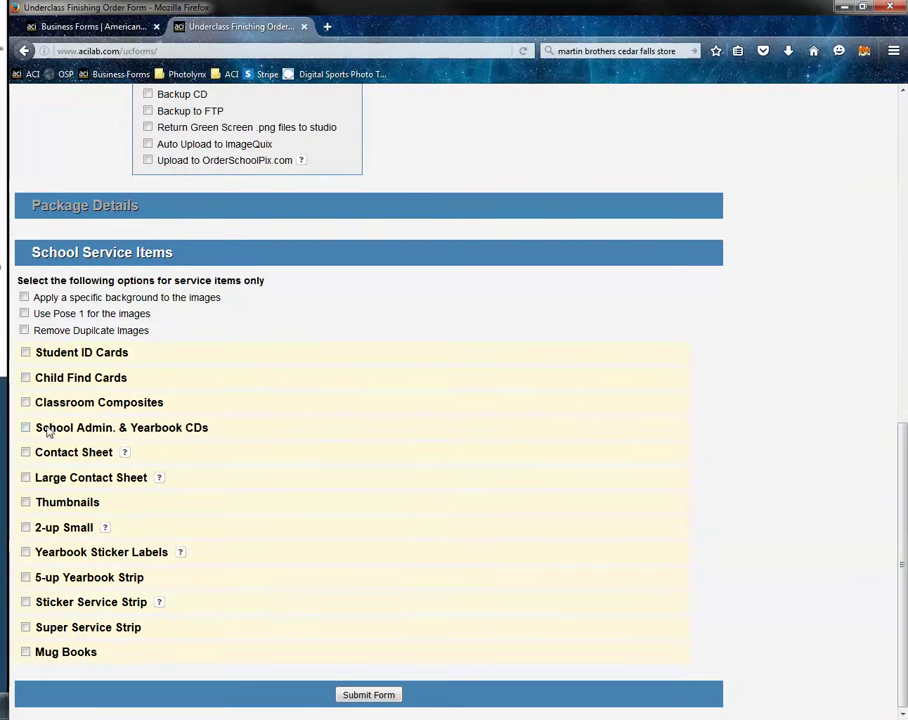
{"action": "left_click", "coordinate": [36, 298]}
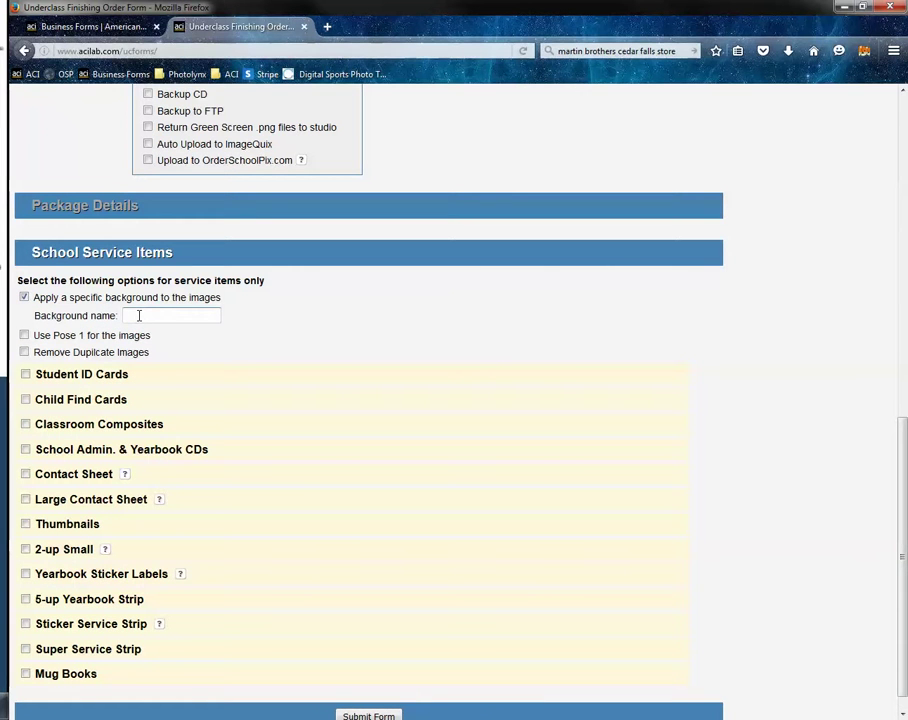
{"action": "left_click", "coordinate": [200, 317]}
{"action": "left_click", "coordinate": [100, 333]}
{"action": "left_click", "coordinate": [23, 298]}
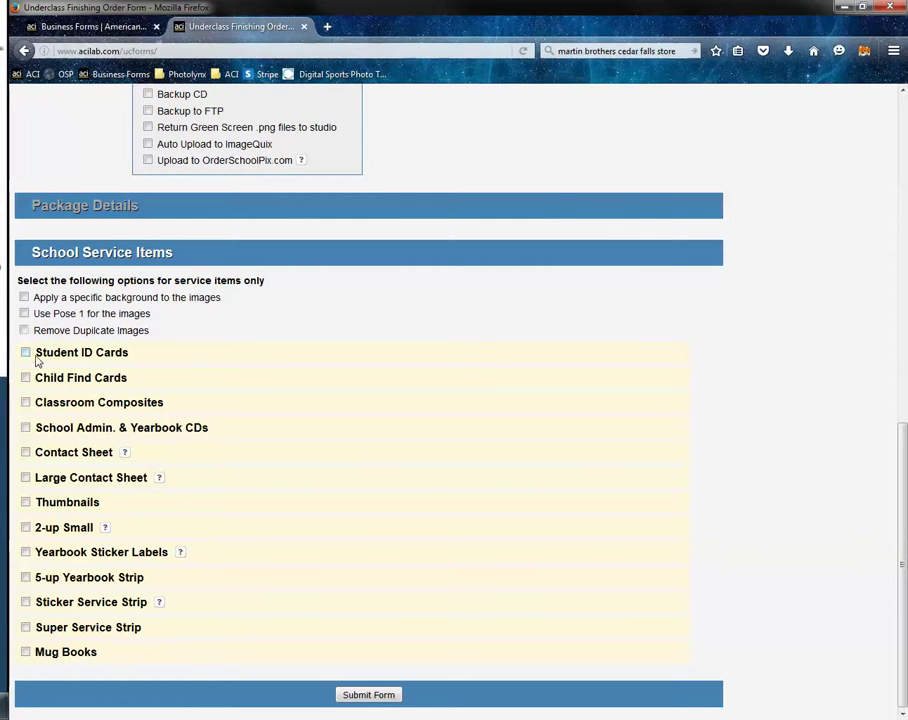
Add Student ID Cards to the service items as laminate cards with a barcode.
{"action": "left_click", "coordinate": [25, 353]}
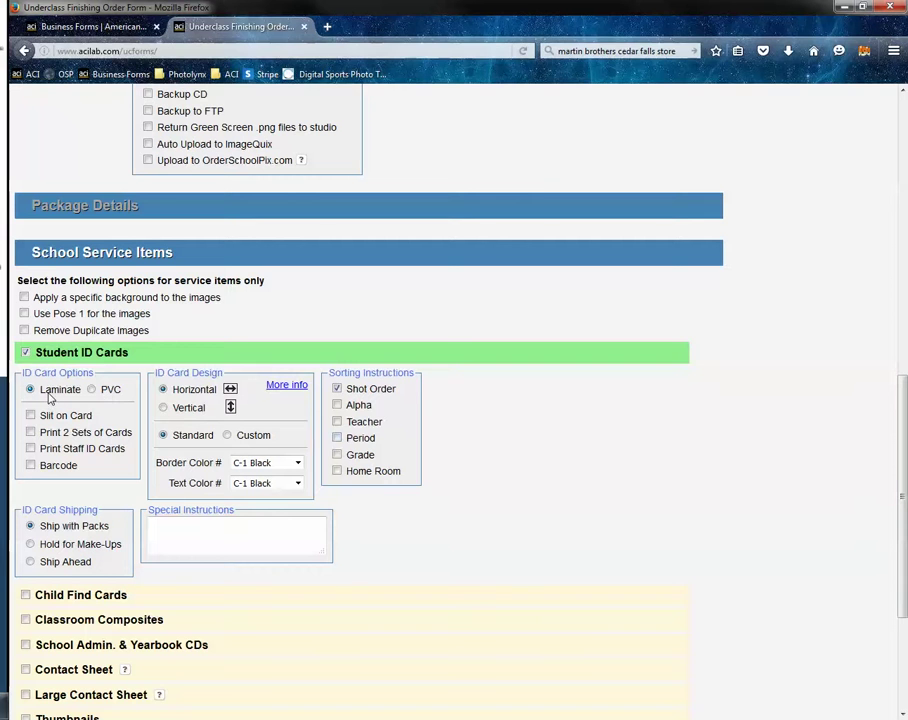
{"action": "left_click", "coordinate": [112, 396]}
{"action": "left_click", "coordinate": [52, 389]}
{"action": "left_click", "coordinate": [30, 449]}
{"action": "left_click", "coordinate": [30, 449]}
{"action": "left_click", "coordinate": [30, 466]}
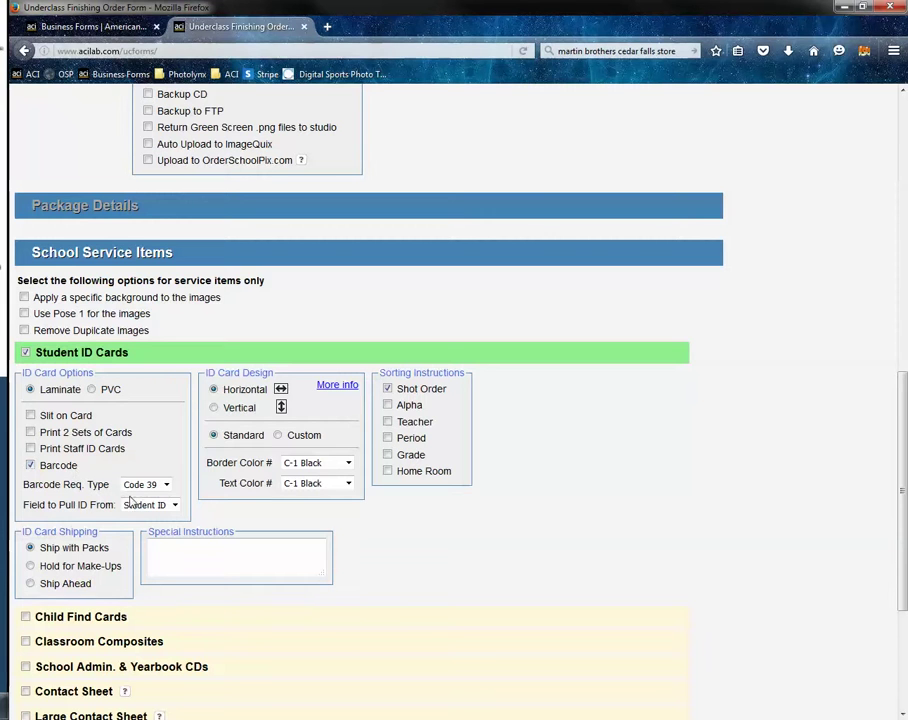
Review the choices for the ID source field and barcode type, keeping Student ID and Code 39.
{"action": "left_click", "coordinate": [172, 507]}
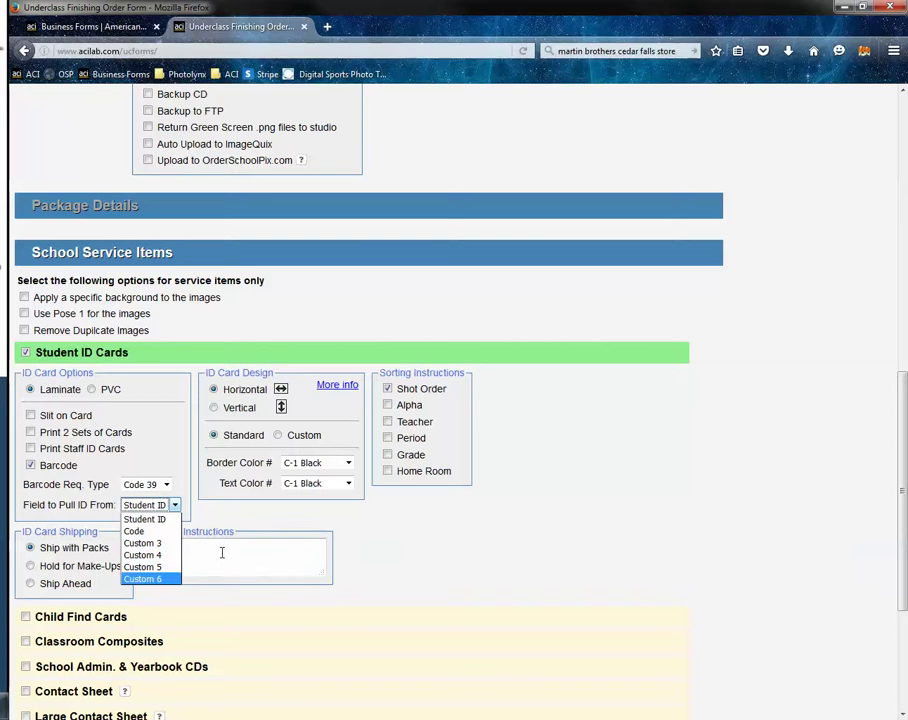
{"action": "left_click", "coordinate": [182, 480]}
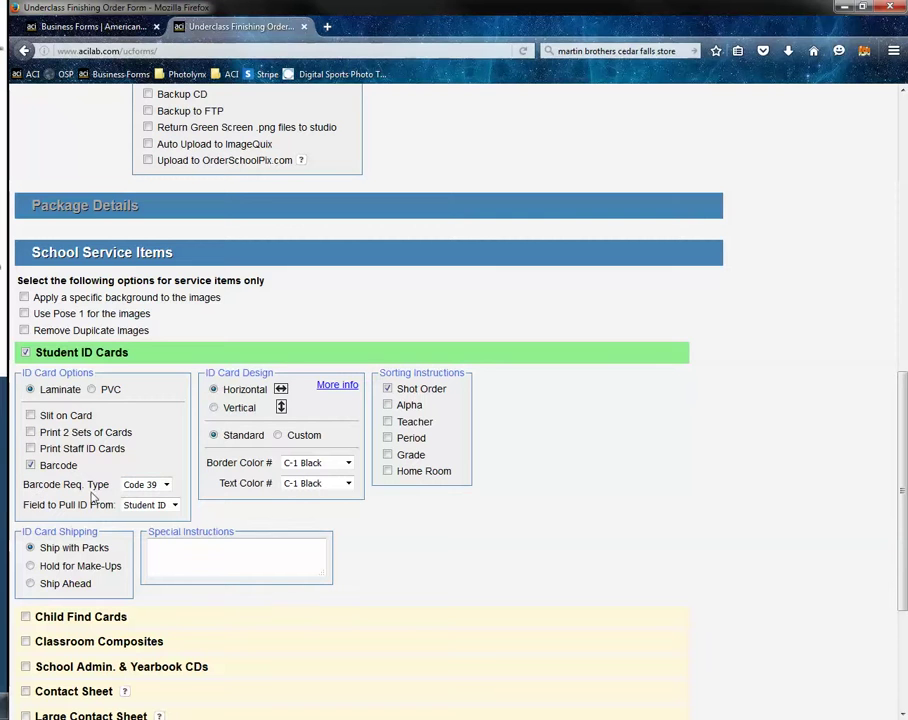
{"action": "left_click", "coordinate": [167, 485]}
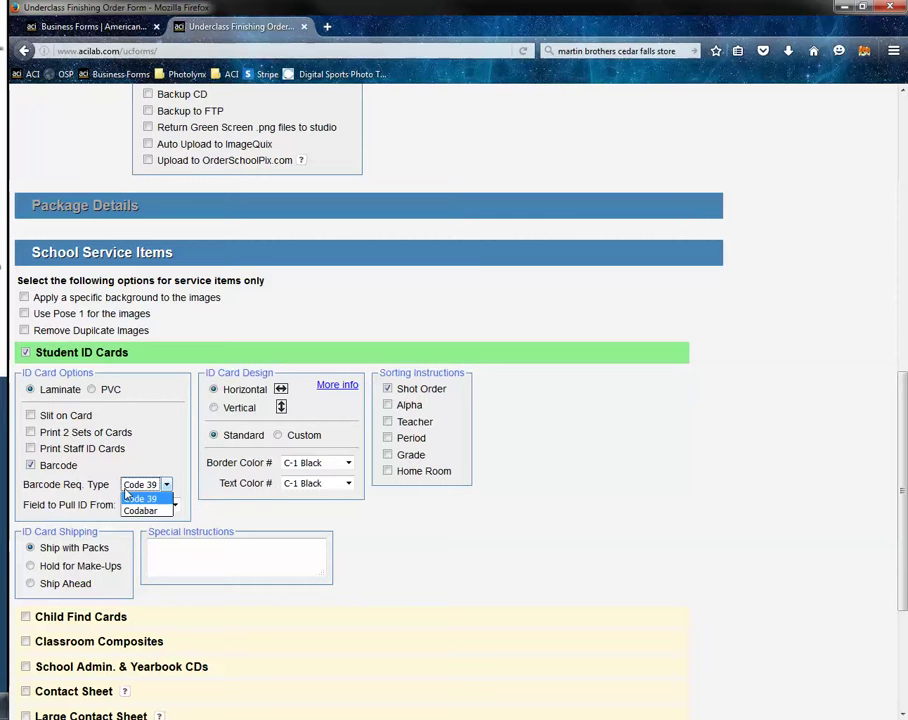
{"action": "left_click", "coordinate": [126, 497]}
{"action": "left_click", "coordinate": [130, 486]}
{"action": "left_click", "coordinate": [173, 434]}
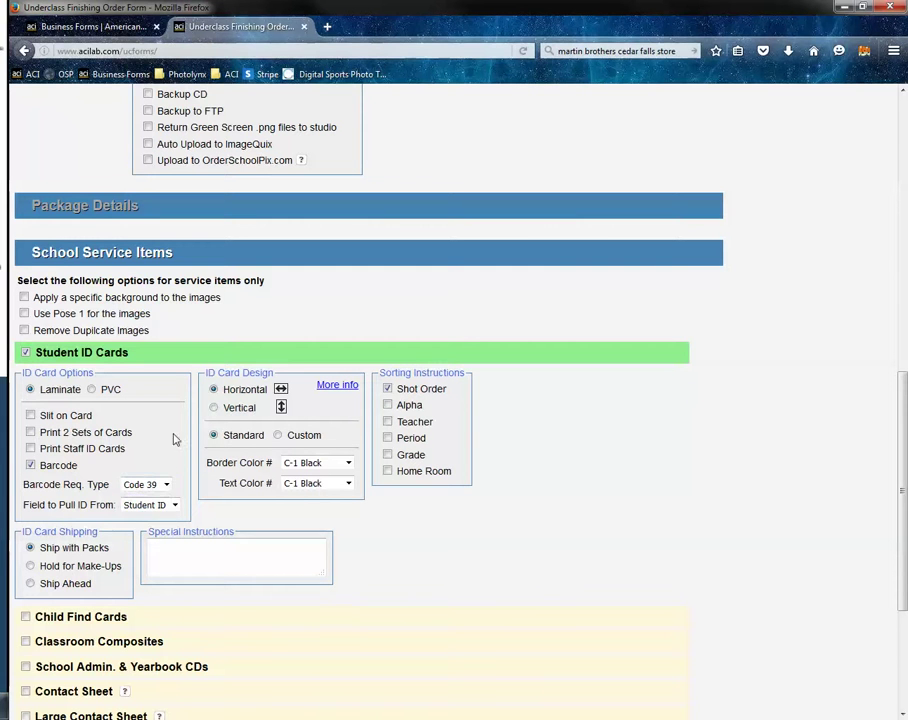
{"action": "left_click", "coordinate": [148, 486]}
{"action": "left_click", "coordinate": [149, 492]}
Set the ID card orientation to vertical and view the sheet of ID card options.
{"action": "left_click", "coordinate": [245, 410]}
{"action": "left_click", "coordinate": [244, 392]}
{"action": "left_click", "coordinate": [340, 388]}
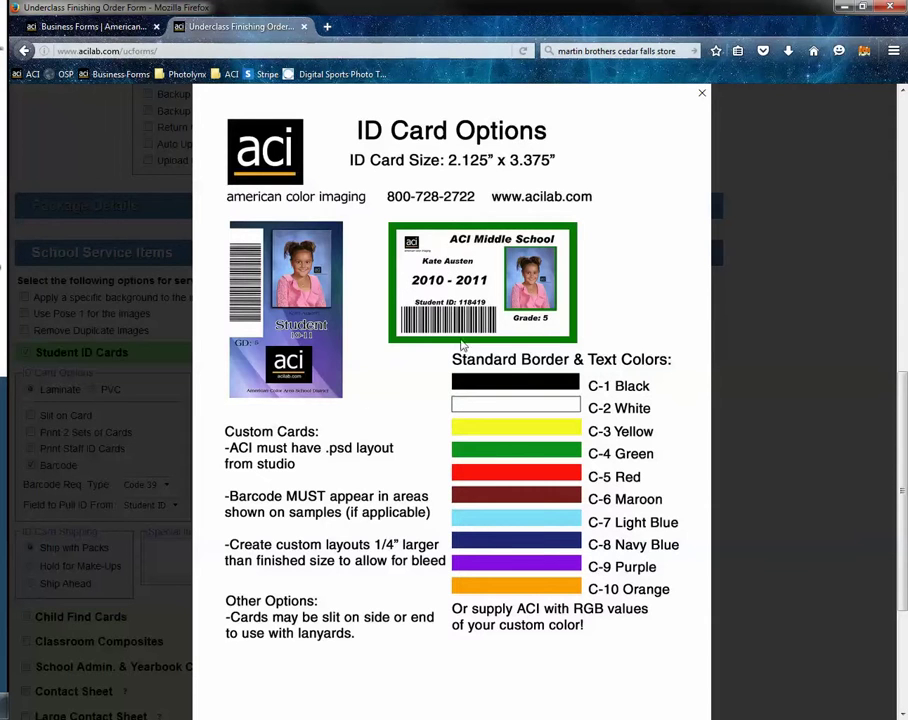
{"action": "scroll", "coordinate": [505, 560], "scroll_direction": "down", "scroll_amount": 2}
{"action": "scroll", "coordinate": [570, 610], "scroll_direction": "up", "scroll_amount": 4}
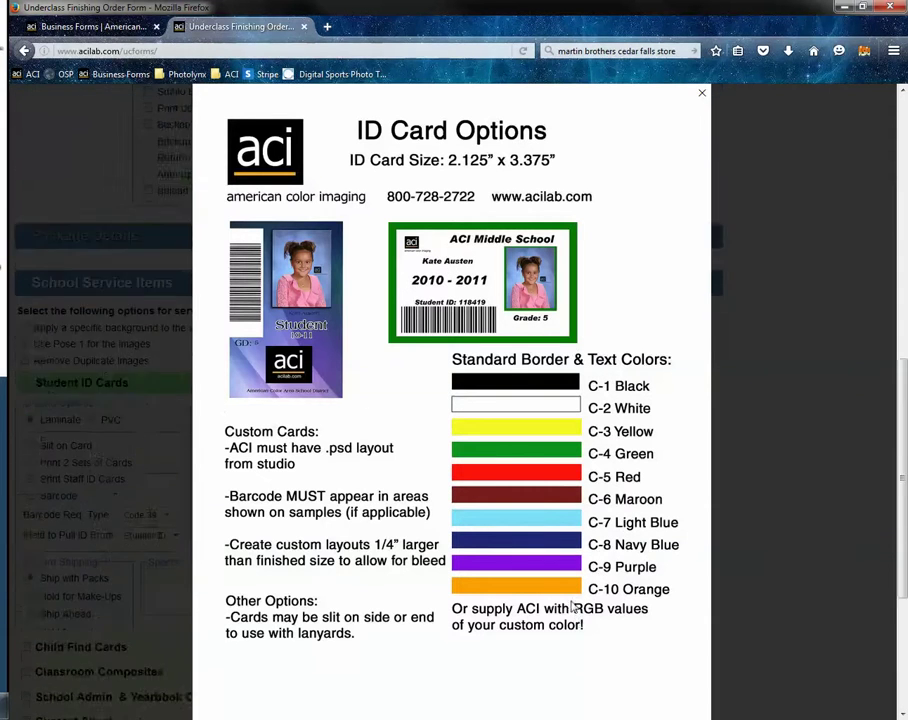
{"action": "left_click", "coordinate": [702, 97]}
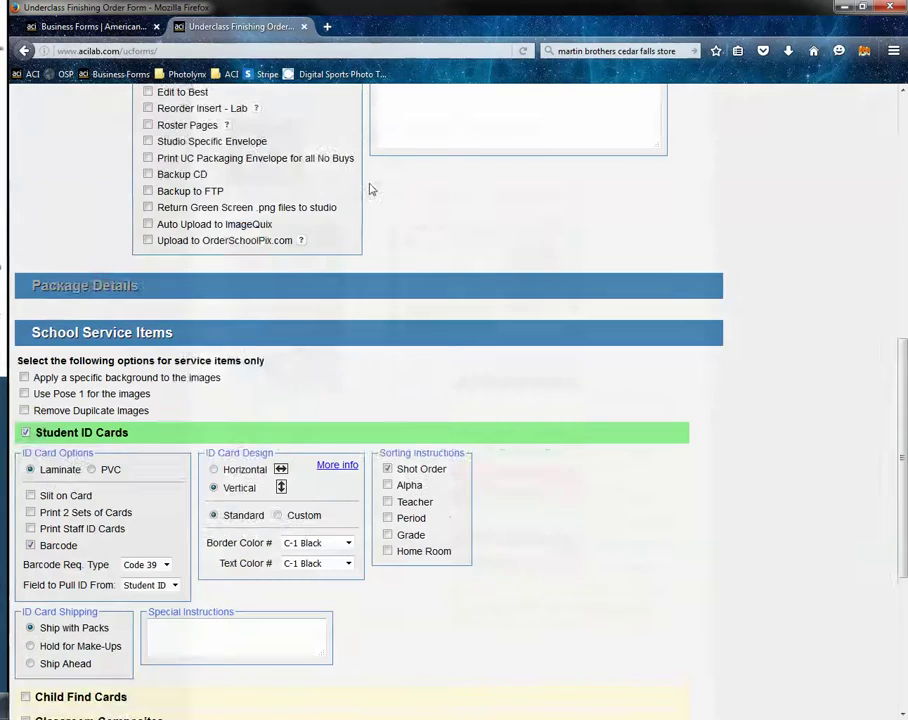
Set the student ID card design to Custom.
{"action": "scroll", "coordinate": [244, 500], "scroll_direction": "down", "scroll_amount": 3}
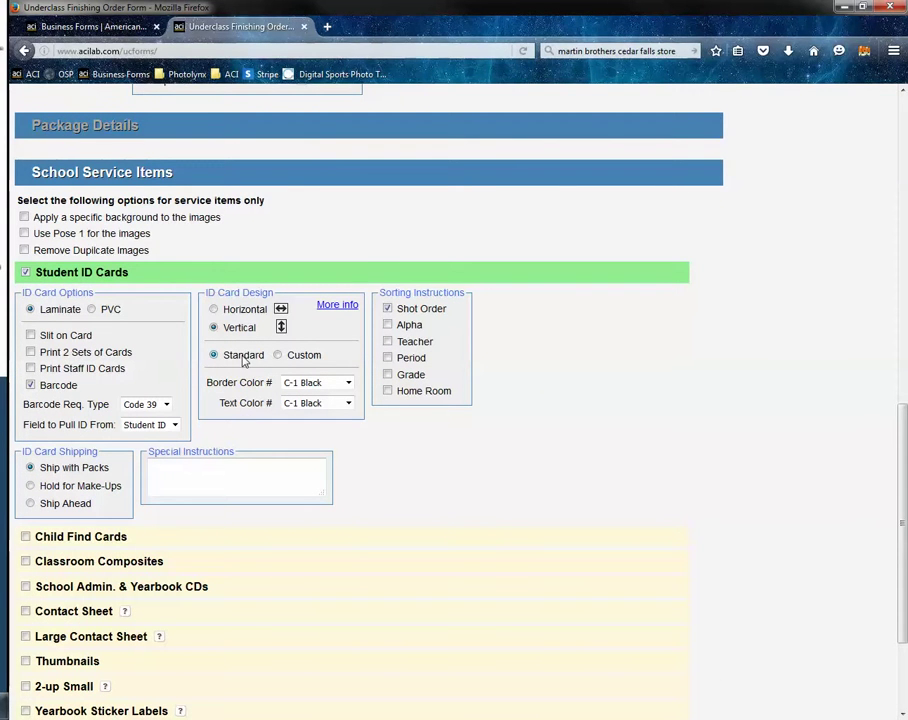
{"action": "left_click", "coordinate": [303, 357]}
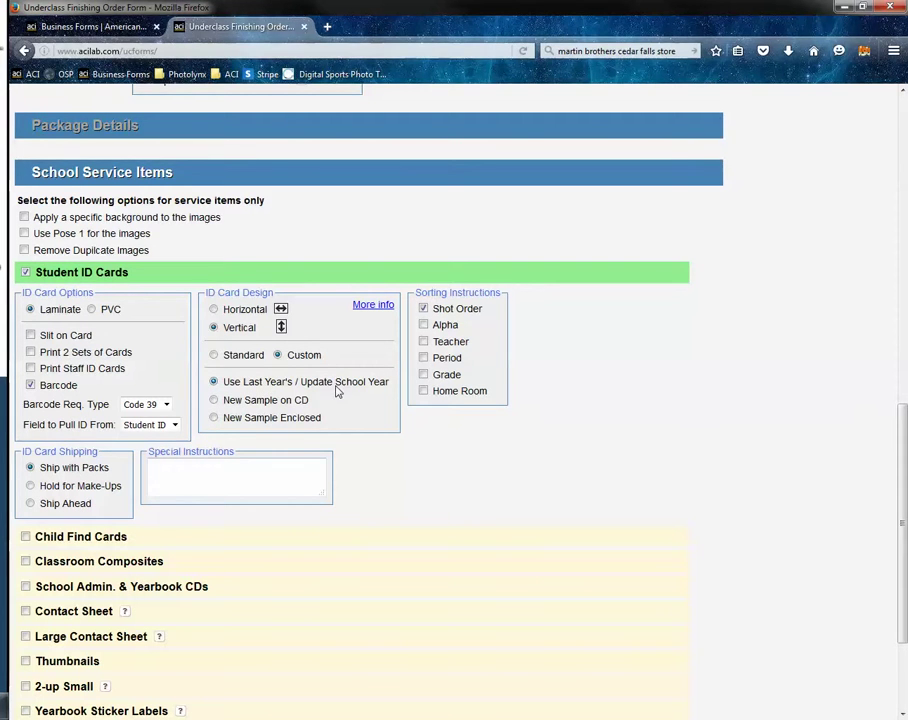
Set the custom ID card sample to New Sample Enclosed and clear the Shot Order sorting.
{"action": "left_click", "coordinate": [270, 401]}
{"action": "left_click", "coordinate": [240, 420]}
{"action": "left_click", "coordinate": [424, 375]}
Set the ID card shipping to Ship Ahead and view the calendar for the date needed without choosing a date.
{"action": "left_click", "coordinate": [30, 486]}
{"action": "left_click", "coordinate": [50, 507]}
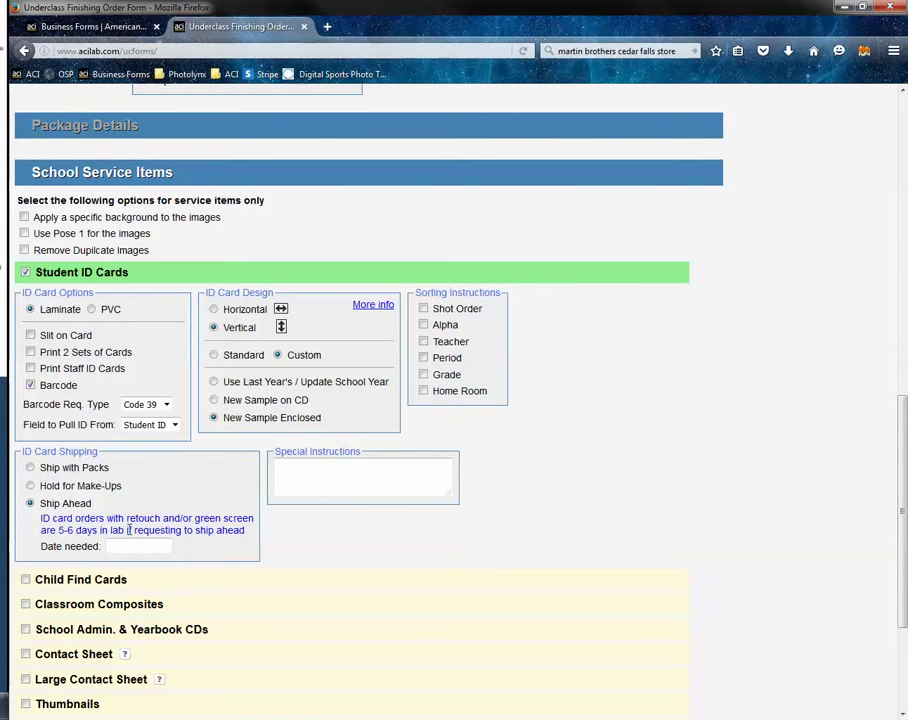
{"action": "left_click", "coordinate": [139, 546]}
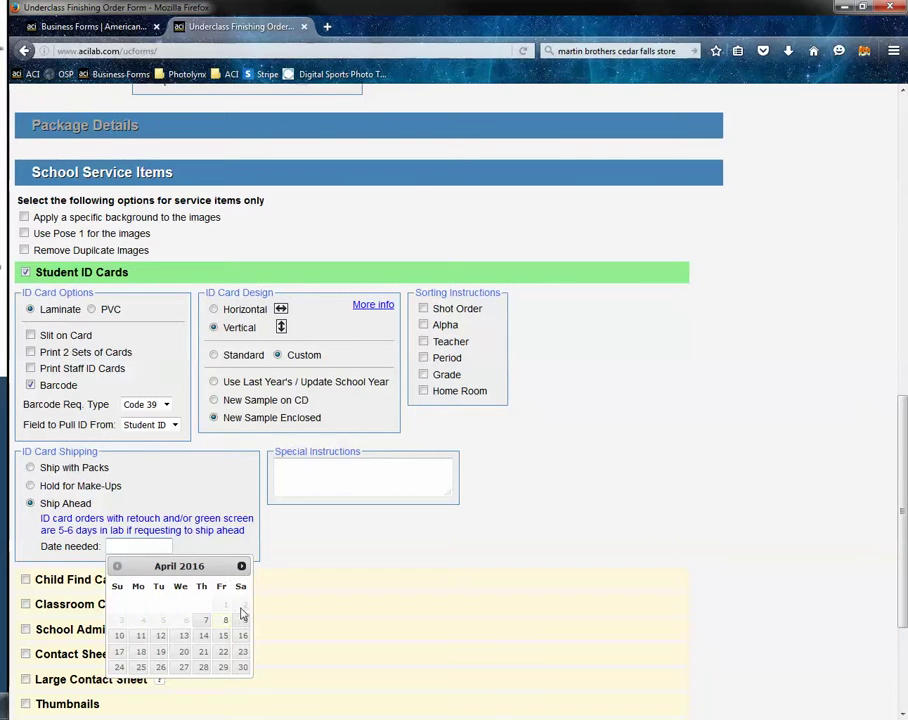
{"action": "left_click", "coordinate": [232, 526]}
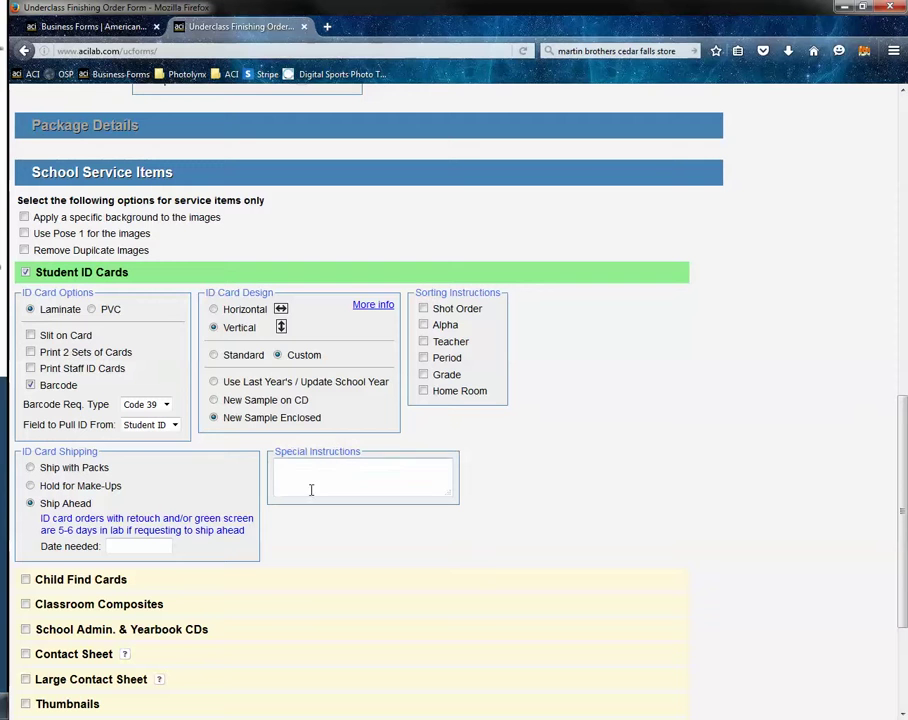
Remove Student ID Cards from the service items and review the Child Find Cards options without keeping that item.
{"action": "left_click", "coordinate": [26, 272]}
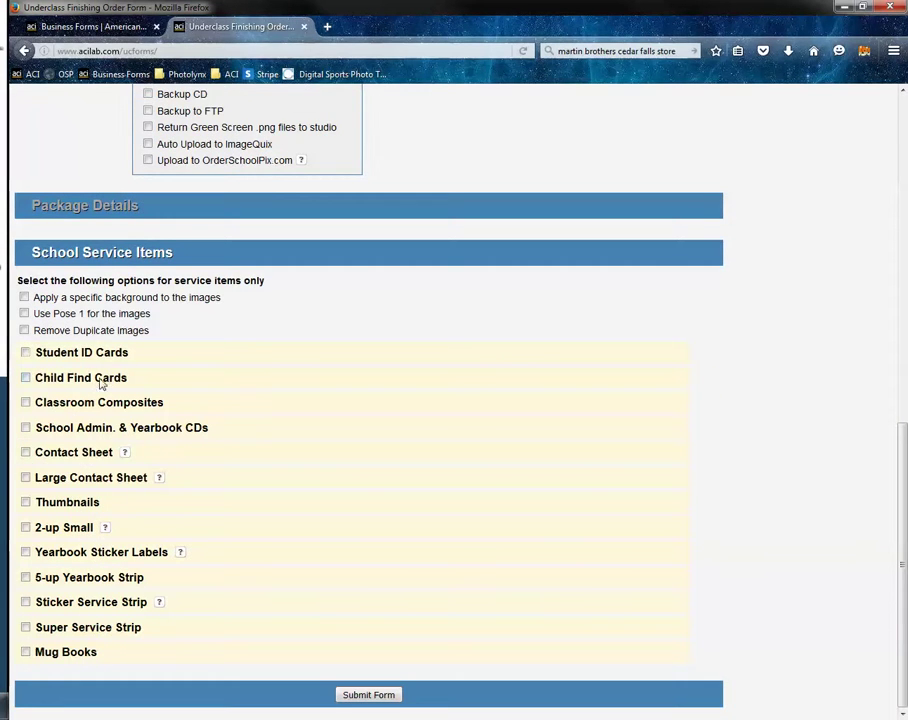
{"action": "left_click", "coordinate": [26, 378]}
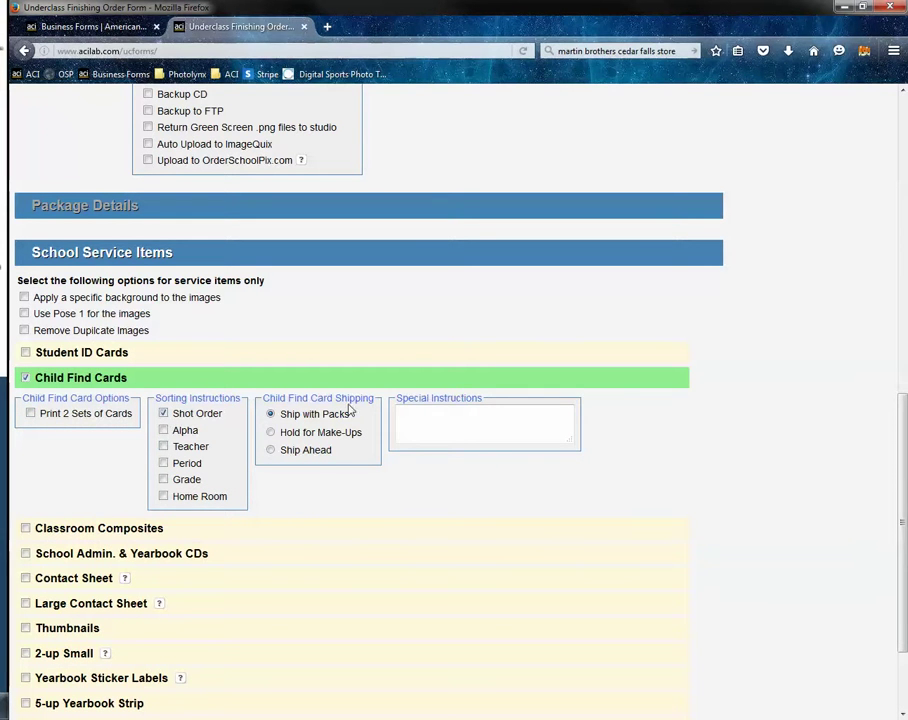
{"action": "left_click", "coordinate": [25, 378]}
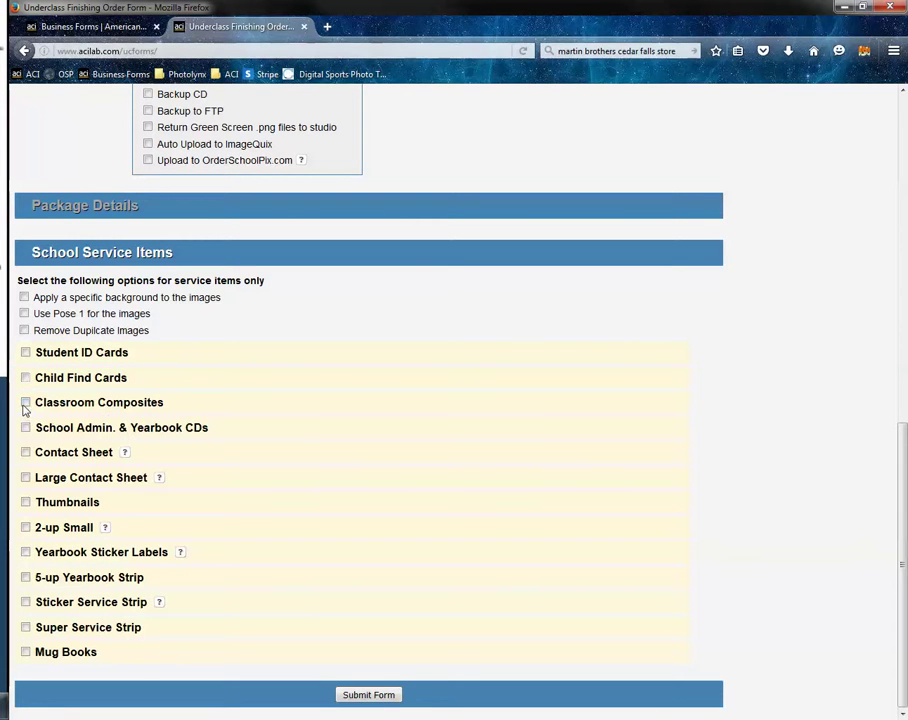
Add Classroom Composites to the service items and look over its options.
{"action": "left_click", "coordinate": [25, 402]}
{"action": "scroll", "coordinate": [235, 487], "scroll_direction": "down", "scroll_amount": 5}
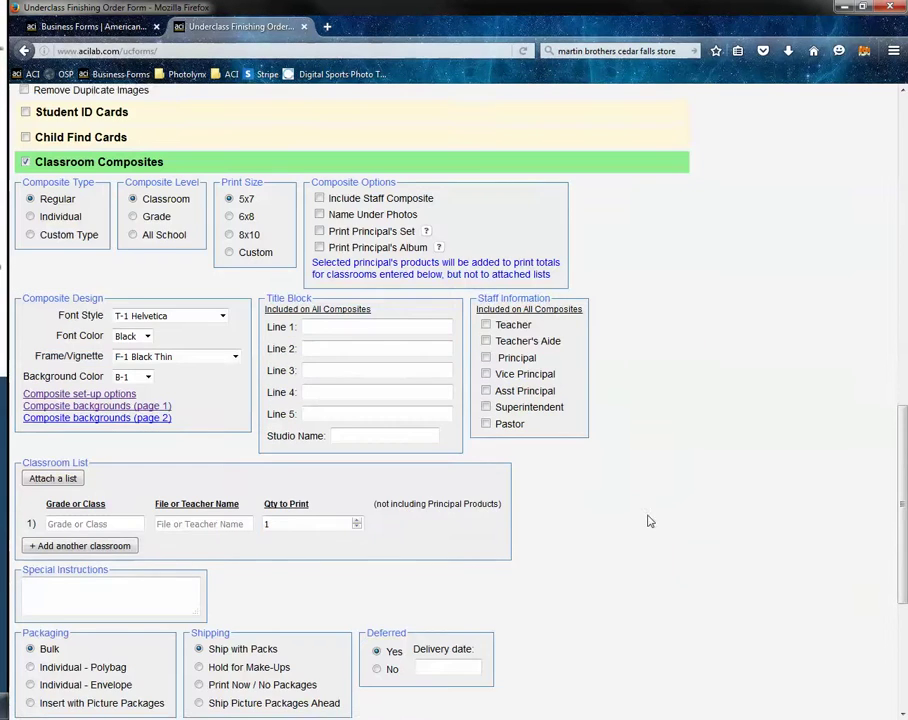
{"action": "scroll", "coordinate": [670, 521], "scroll_direction": "down", "scroll_amount": 1}
{"action": "scroll", "coordinate": [466, 365], "scroll_direction": "up", "scroll_amount": 3}
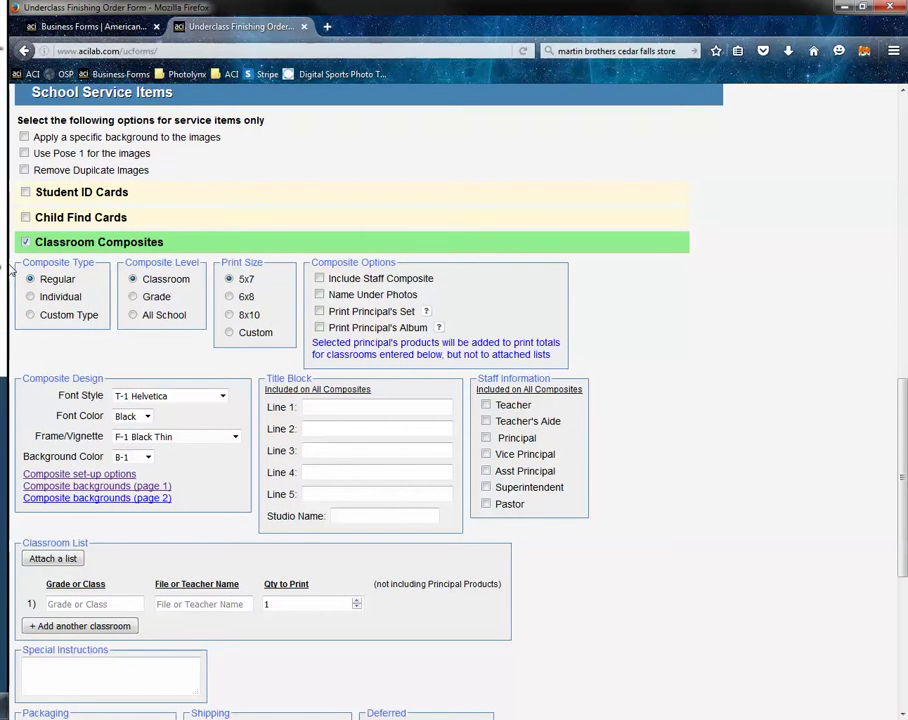
Set the composite type to Custom Type and the print size to 8x10.
{"action": "left_click", "coordinate": [59, 297]}
{"action": "left_click", "coordinate": [246, 316]}
{"action": "left_click", "coordinate": [246, 281]}
{"action": "left_click", "coordinate": [248, 318]}
{"action": "left_click", "coordinate": [256, 333]}
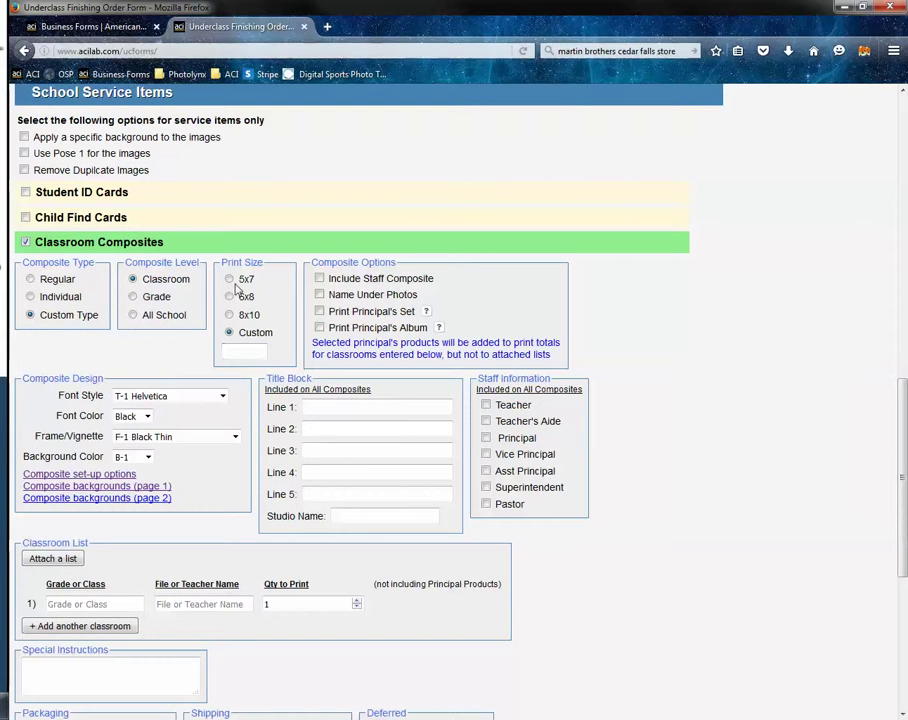
{"action": "left_click", "coordinate": [229, 315]}
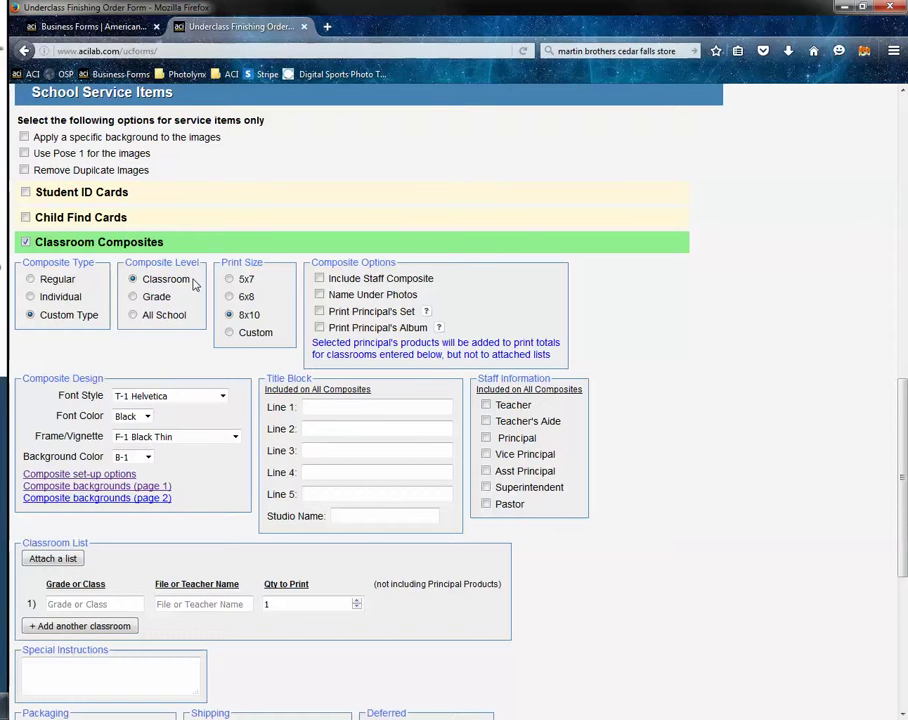
Review the composite level choices and composite options, including the help for Print Principal's Set.
{"action": "left_click", "coordinate": [158, 304]}
{"action": "left_click", "coordinate": [320, 280]}
{"action": "left_click", "coordinate": [319, 296]}
{"action": "mouse_move", "coordinate": [427, 316]}
Try Custom Font as the composite font style and return it to T-1 Helvetica.
{"action": "scroll", "coordinate": [155, 389], "scroll_direction": "down", "scroll_amount": 3}
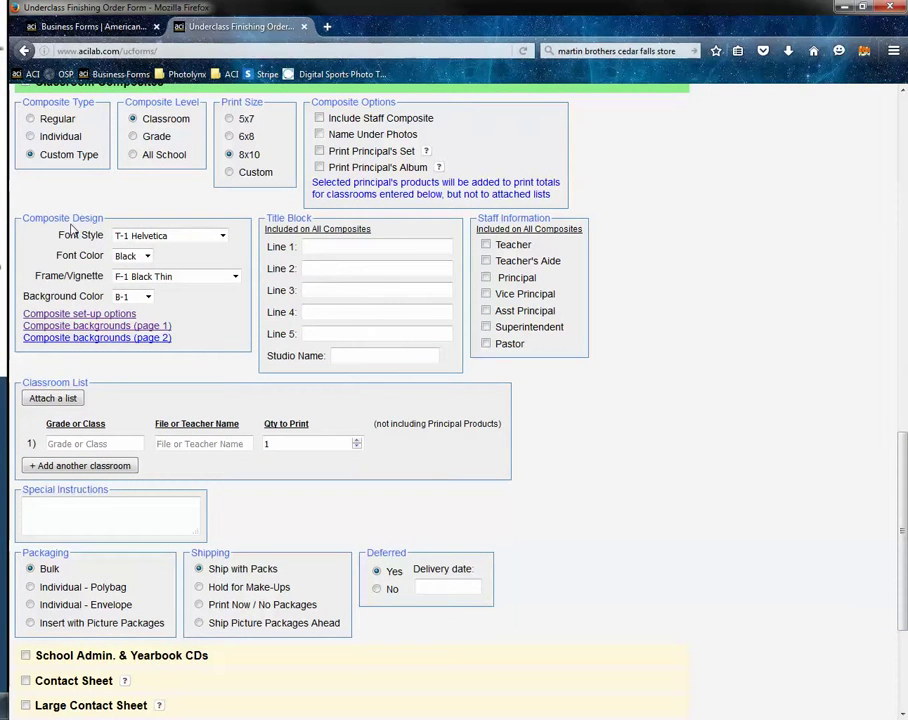
{"action": "left_click", "coordinate": [151, 237]}
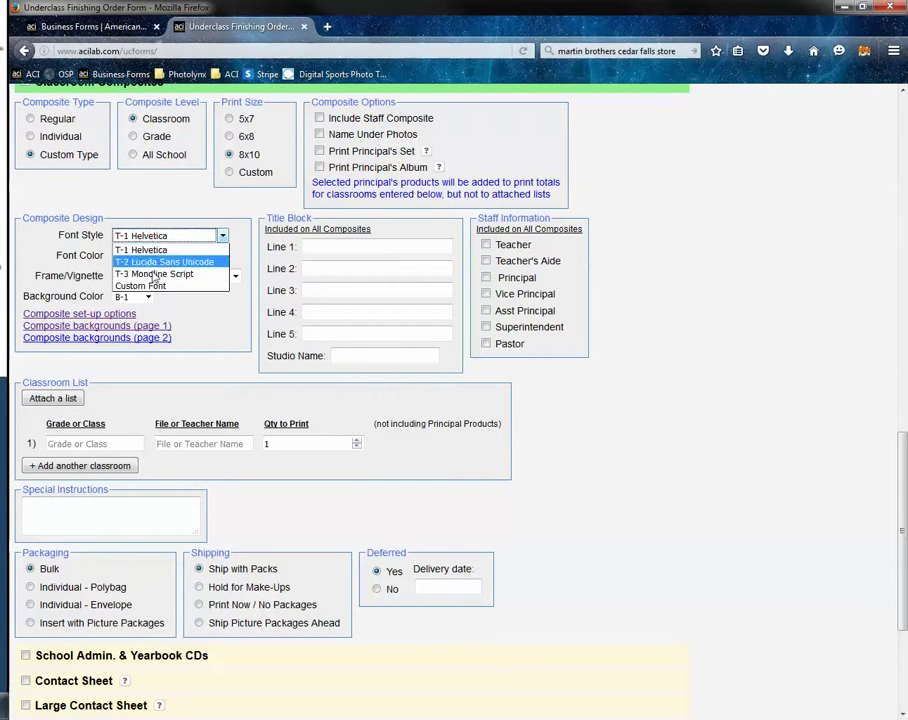
{"action": "left_click", "coordinate": [150, 285]}
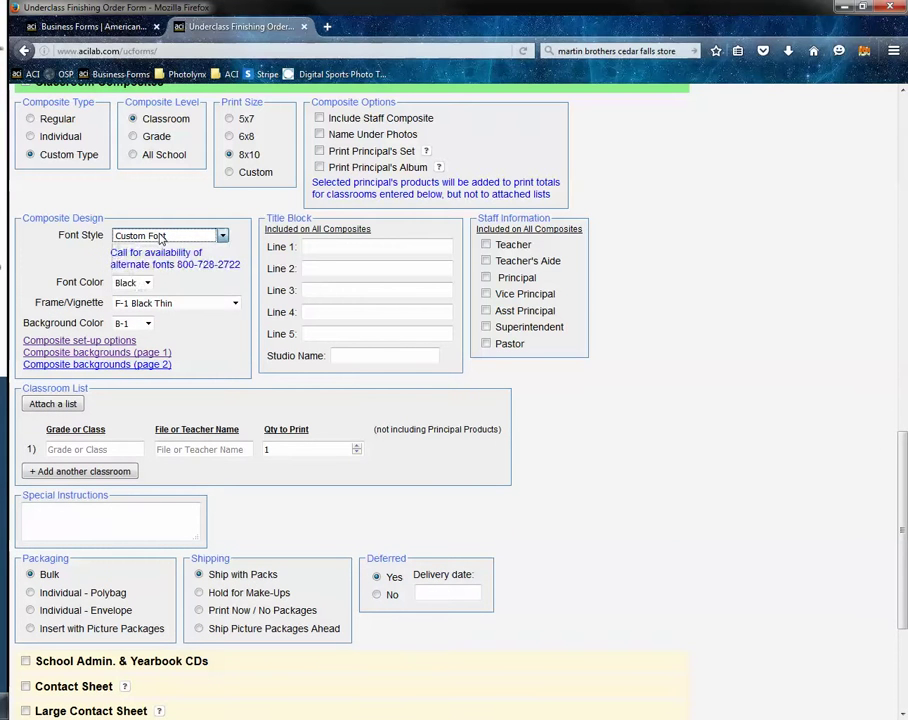
{"action": "left_click", "coordinate": [160, 237]}
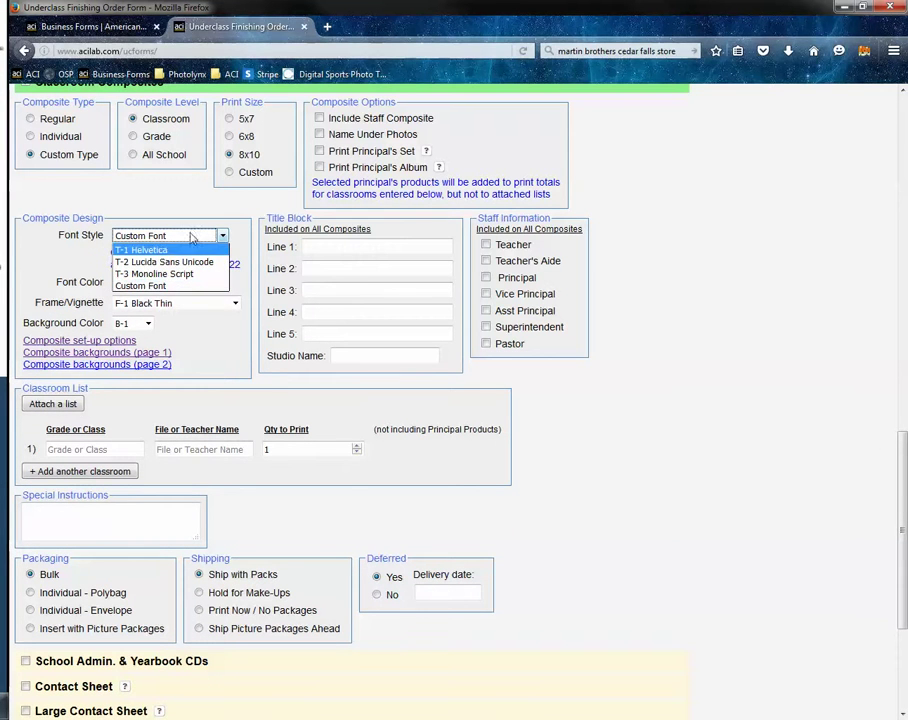
{"action": "left_click", "coordinate": [165, 236]}
{"action": "left_click", "coordinate": [160, 236]}
{"action": "left_click", "coordinate": [143, 252]}
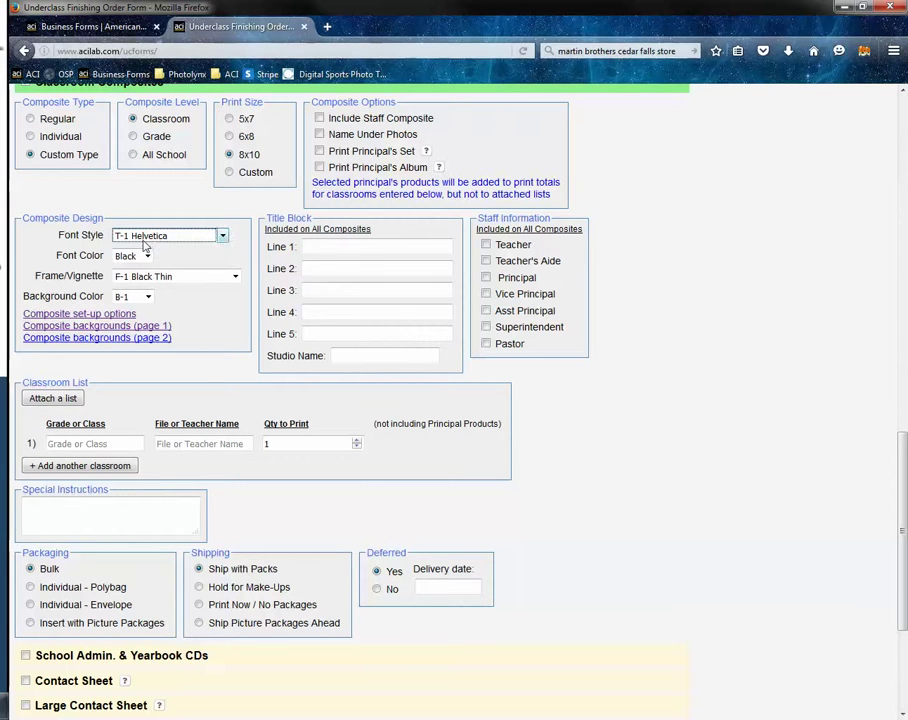
{"action": "left_click", "coordinate": [141, 236]}
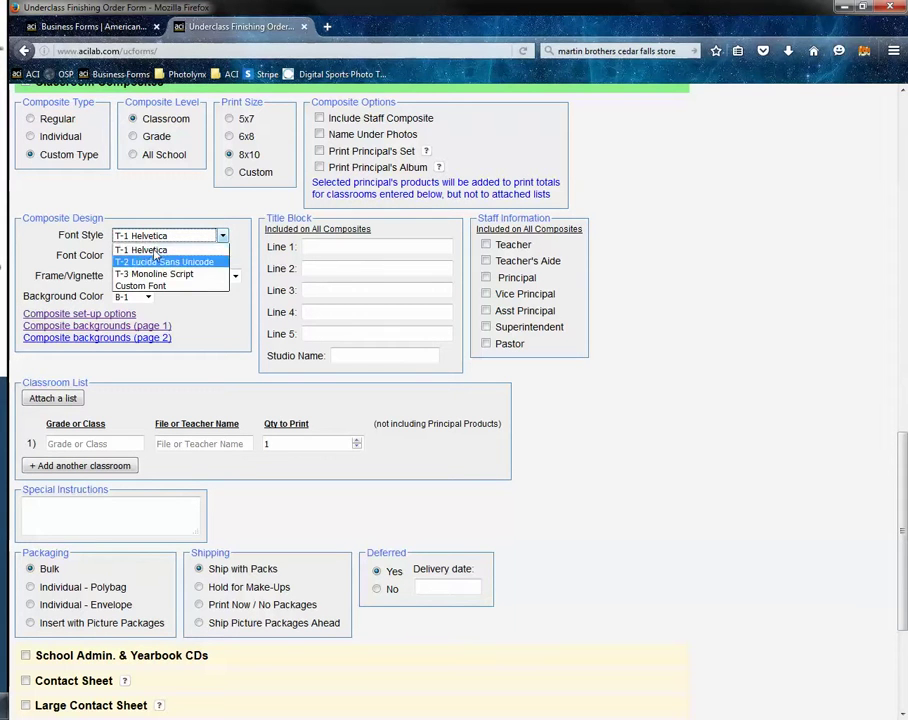
{"action": "left_click", "coordinate": [135, 246]}
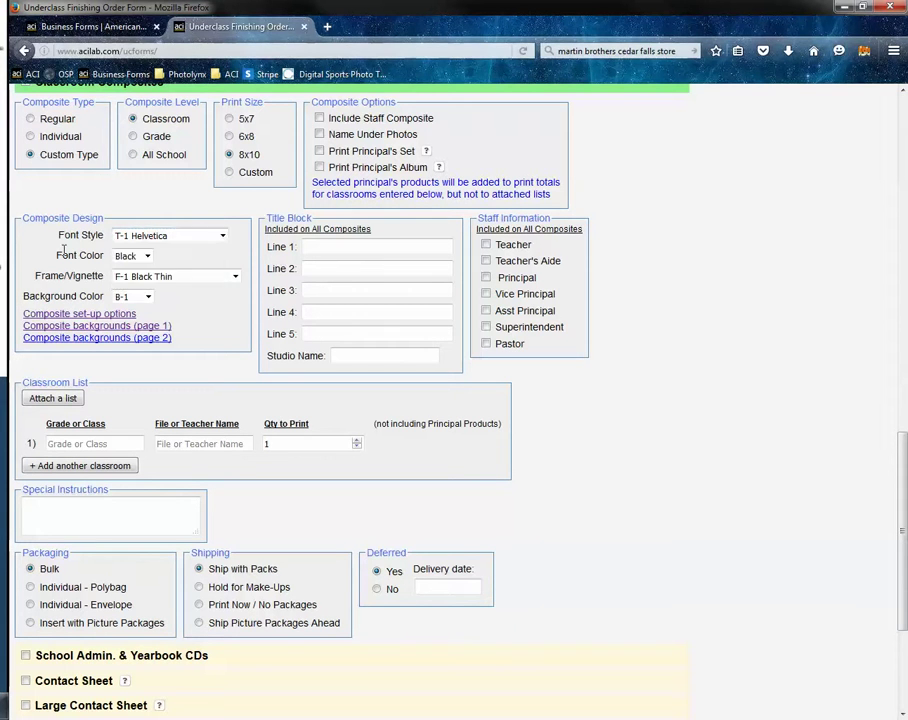
Review the font color, frame/vignette and background color choices, keeping Black, F-1 Black Thin and B-1.
{"action": "left_click", "coordinate": [132, 258]}
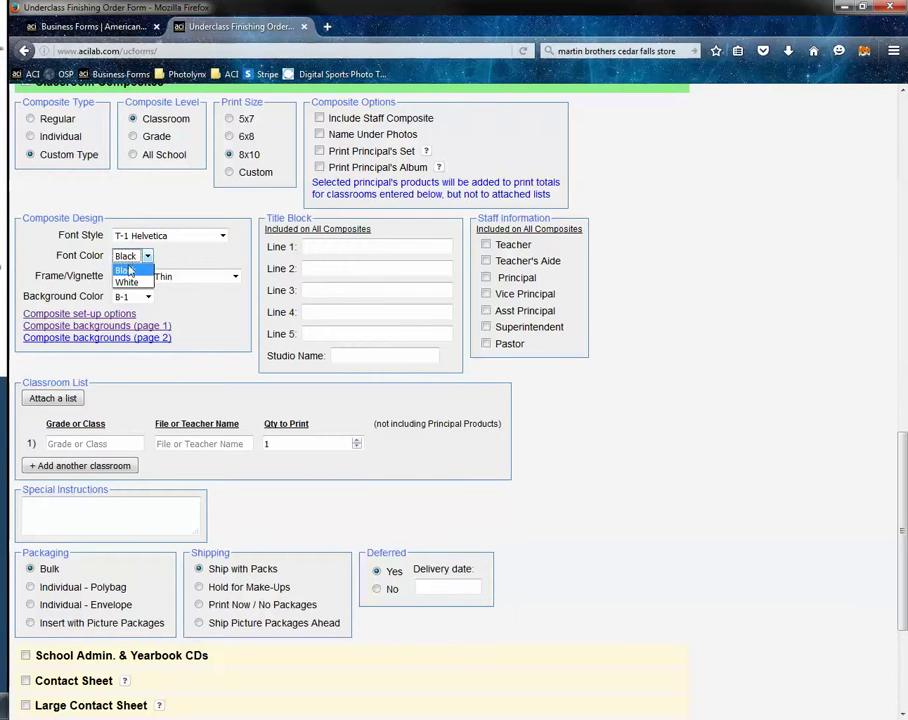
{"action": "left_click", "coordinate": [126, 264]}
{"action": "left_click", "coordinate": [146, 276]}
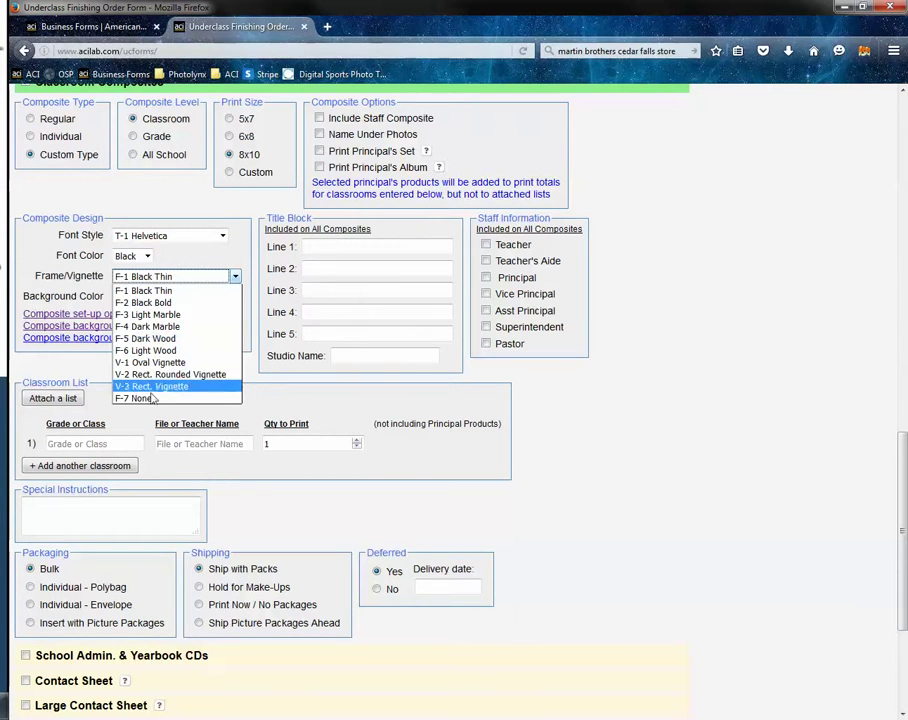
{"action": "left_click", "coordinate": [140, 290]}
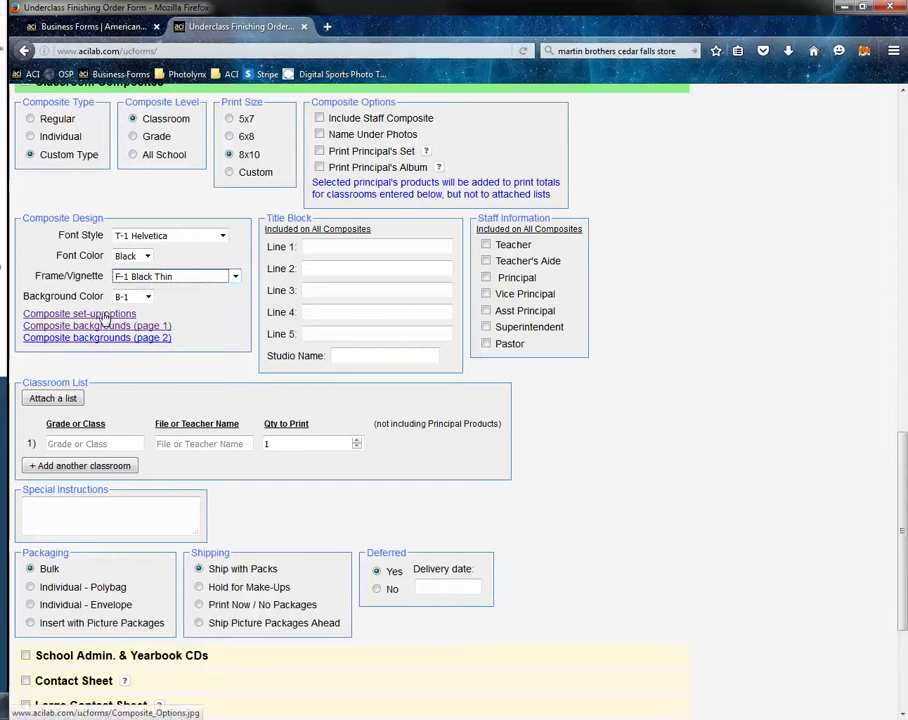
{"action": "left_click", "coordinate": [146, 296]}
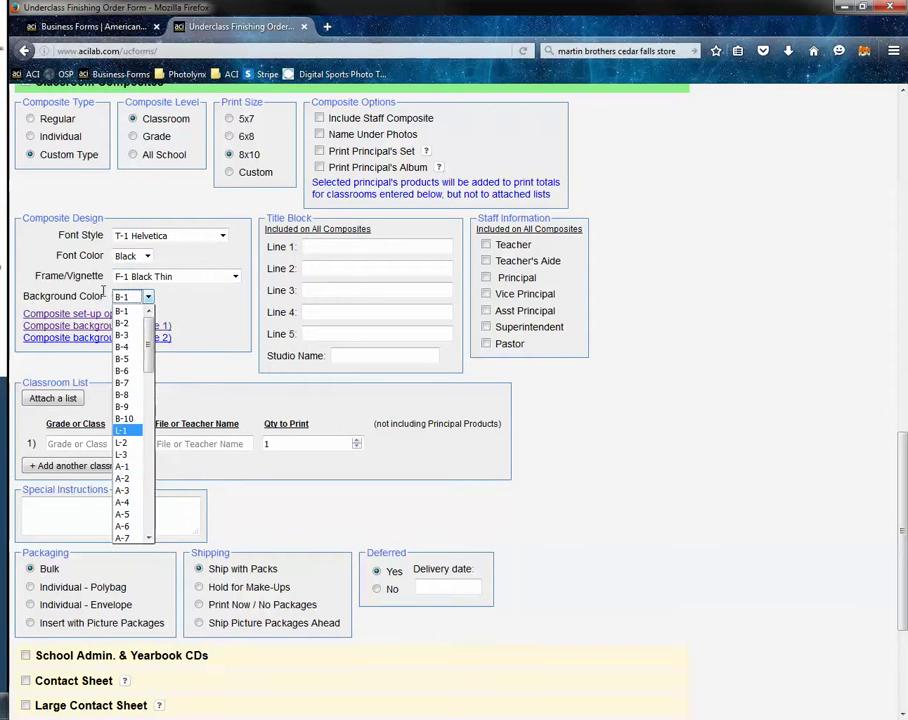
{"action": "left_click", "coordinate": [64, 296]}
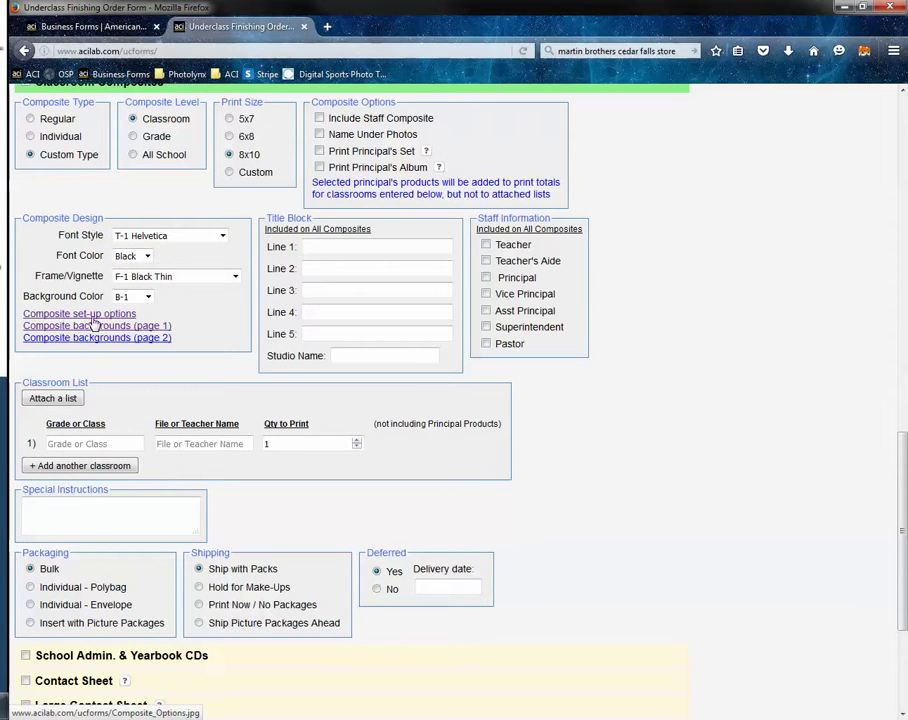
View the composite set-up options sheet and page 1 of the composite backgrounds, and recheck the background color choices.
{"action": "left_click", "coordinate": [89, 316]}
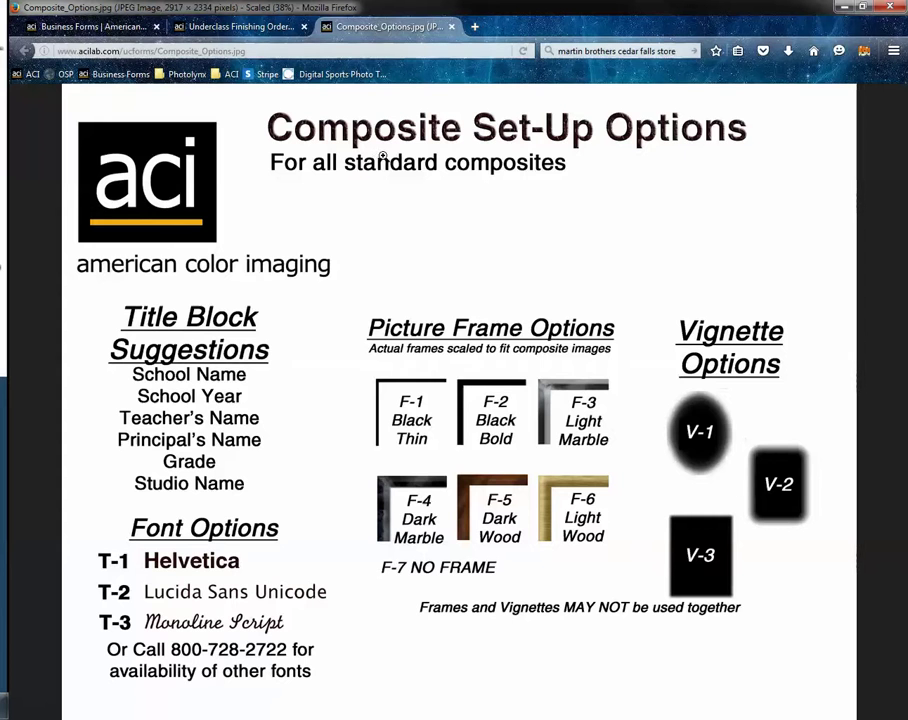
{"action": "left_click", "coordinate": [451, 27]}
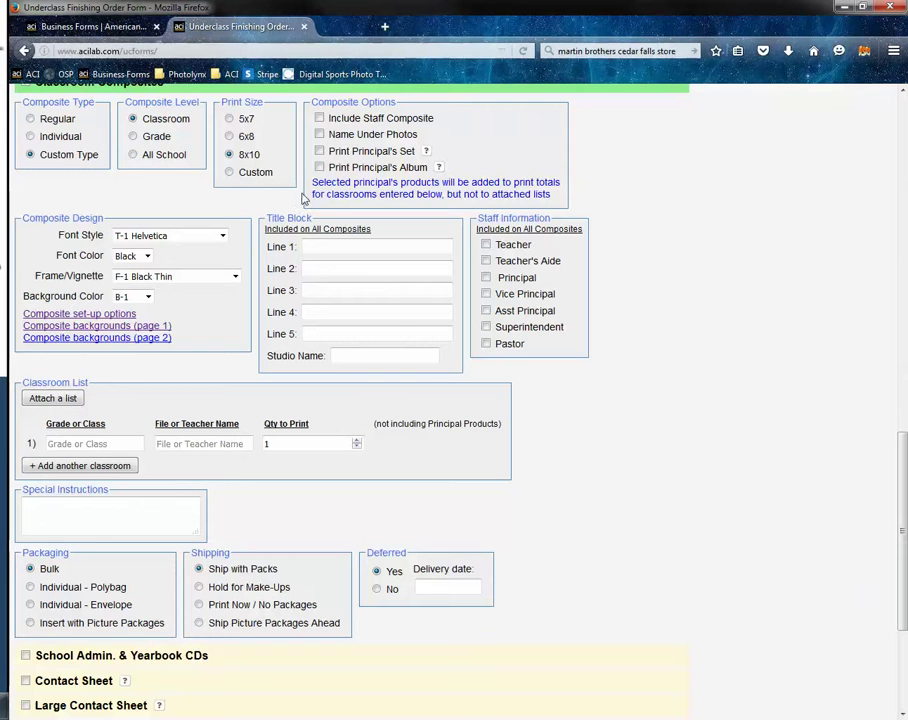
{"action": "left_click", "coordinate": [66, 327]}
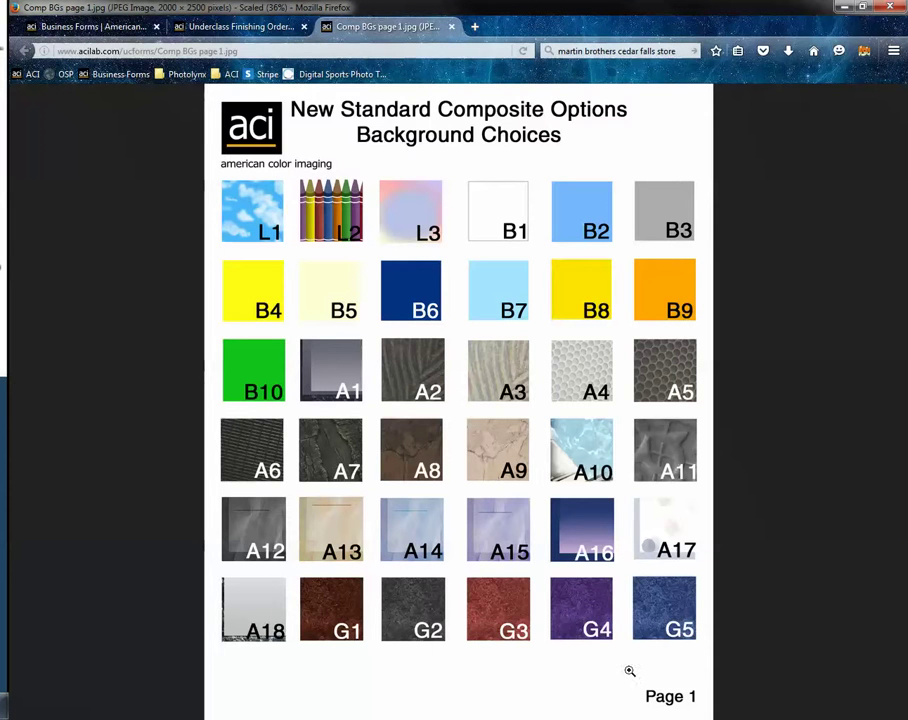
{"action": "left_click", "coordinate": [450, 27]}
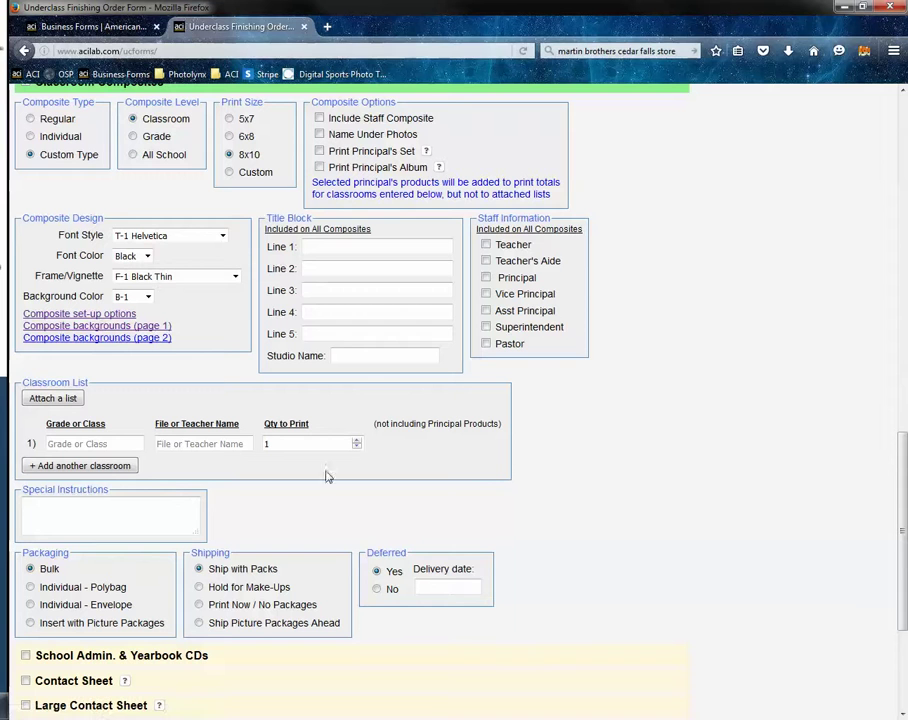
{"action": "left_click", "coordinate": [147, 297]}
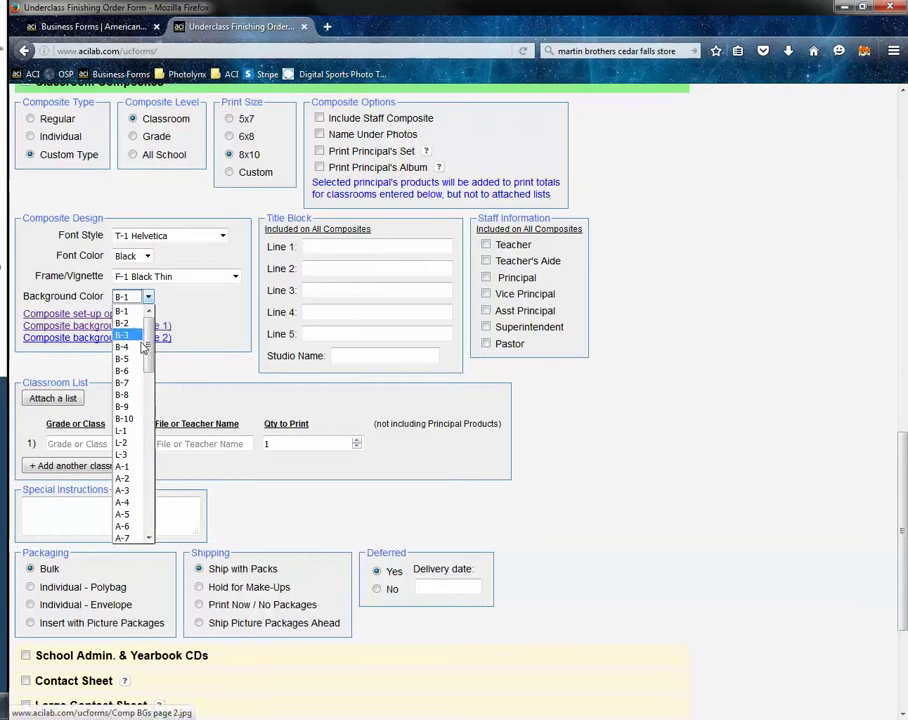
Include the teacher in the composites' staff information and try out the Principal option without keeping it.
{"action": "left_click", "coordinate": [218, 306]}
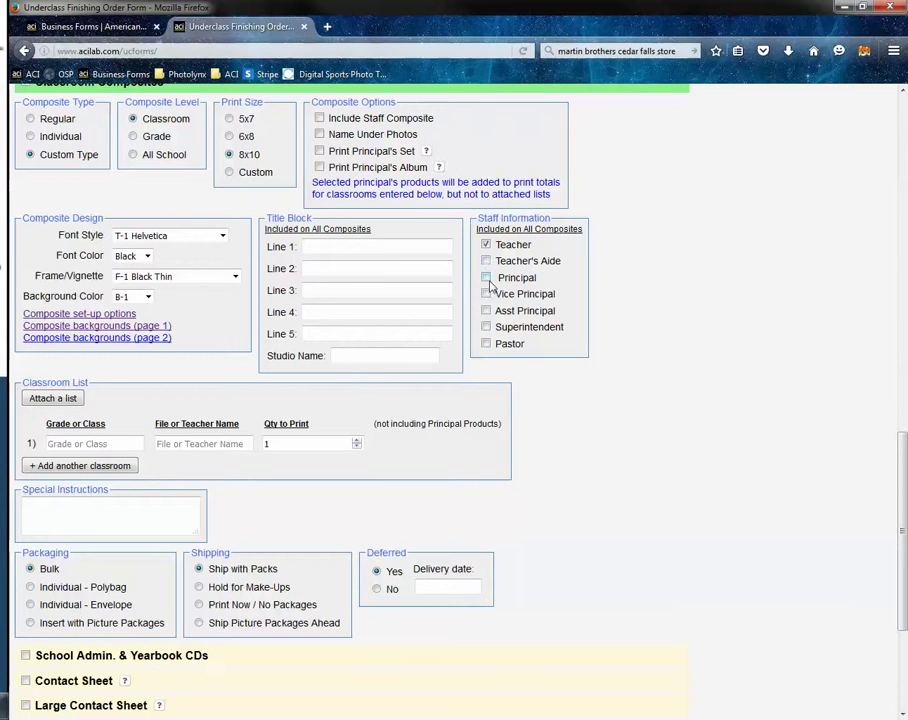
{"action": "left_click", "coordinate": [486, 278]}
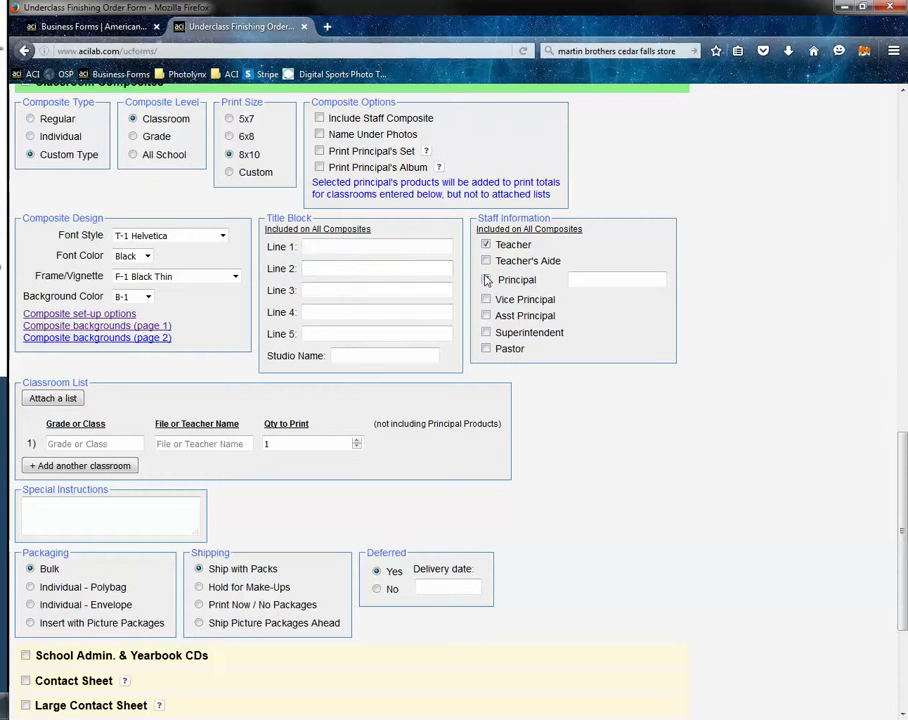
{"action": "left_click", "coordinate": [486, 280]}
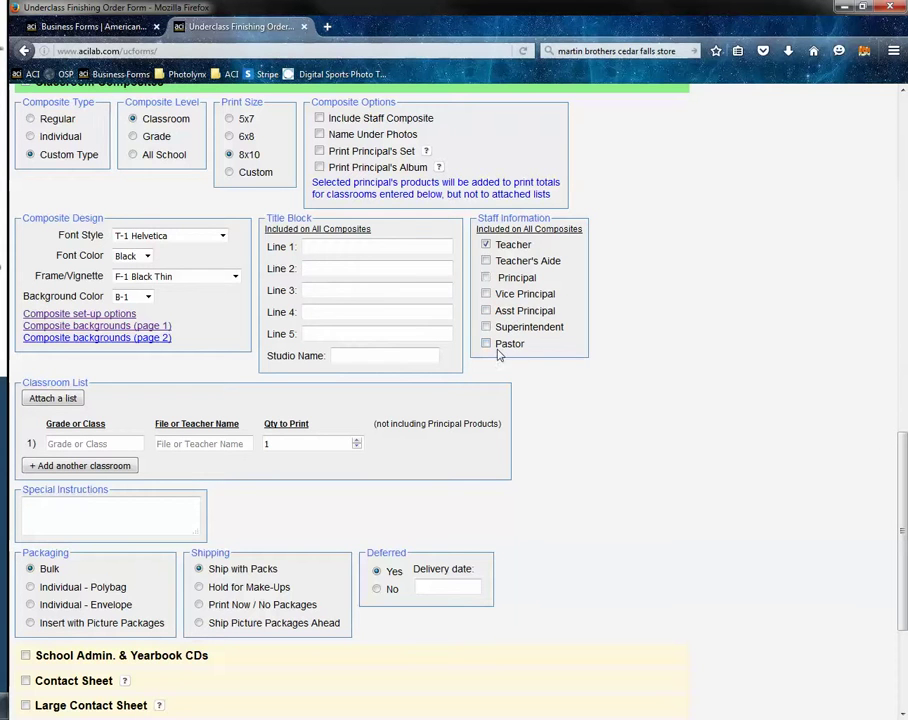
Open the file selection for attaching a classroom list and cancel it.
{"action": "left_click", "coordinate": [55, 399]}
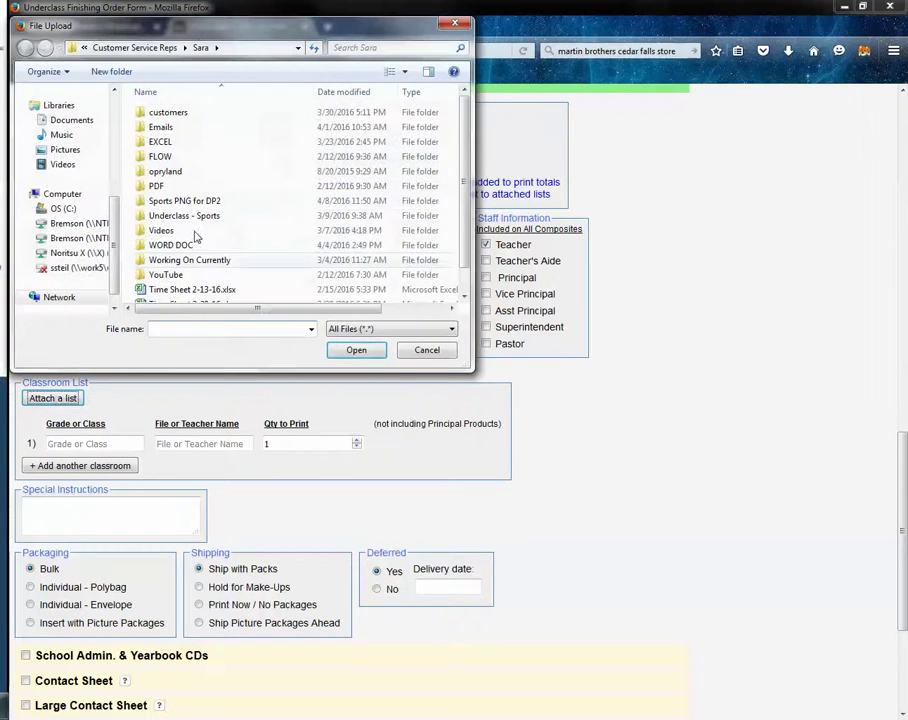
{"action": "left_click", "coordinate": [424, 350]}
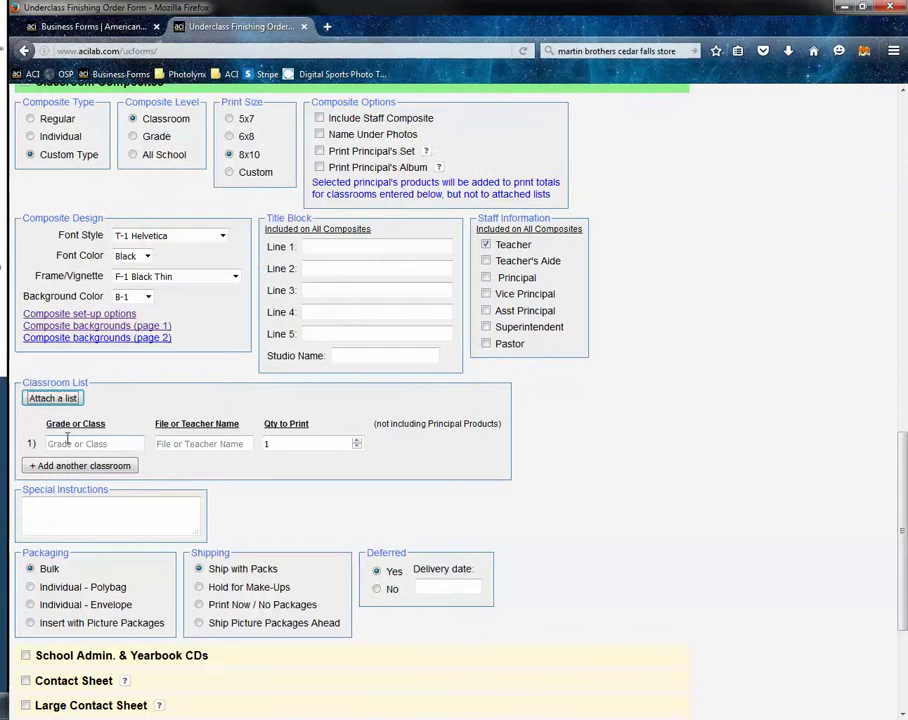
Add two more classroom rows to the composites' classroom list.
{"action": "left_click", "coordinate": [69, 443]}
{"action": "left_click", "coordinate": [97, 466]}
{"action": "left_click", "coordinate": [89, 492]}
Fill in the first classroom row with 4th as the grade and the teacher's name.
{"action": "left_click", "coordinate": [110, 443]}
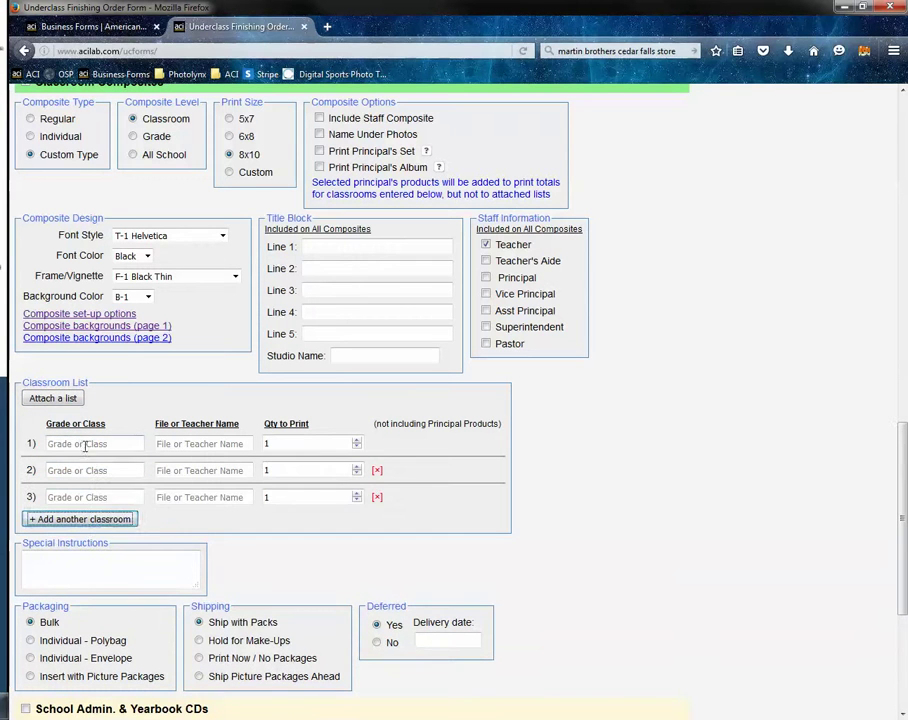
{"action": "type", "text": "4th"}
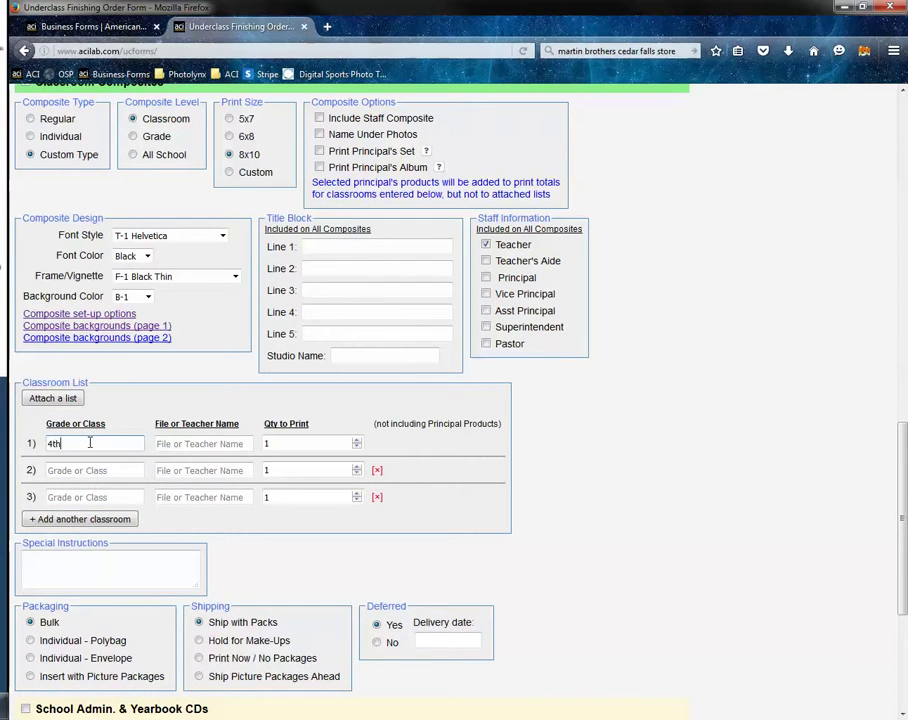
{"action": "key", "text": "Tab"}
{"action": "type", "text": "Mr. Jon"}
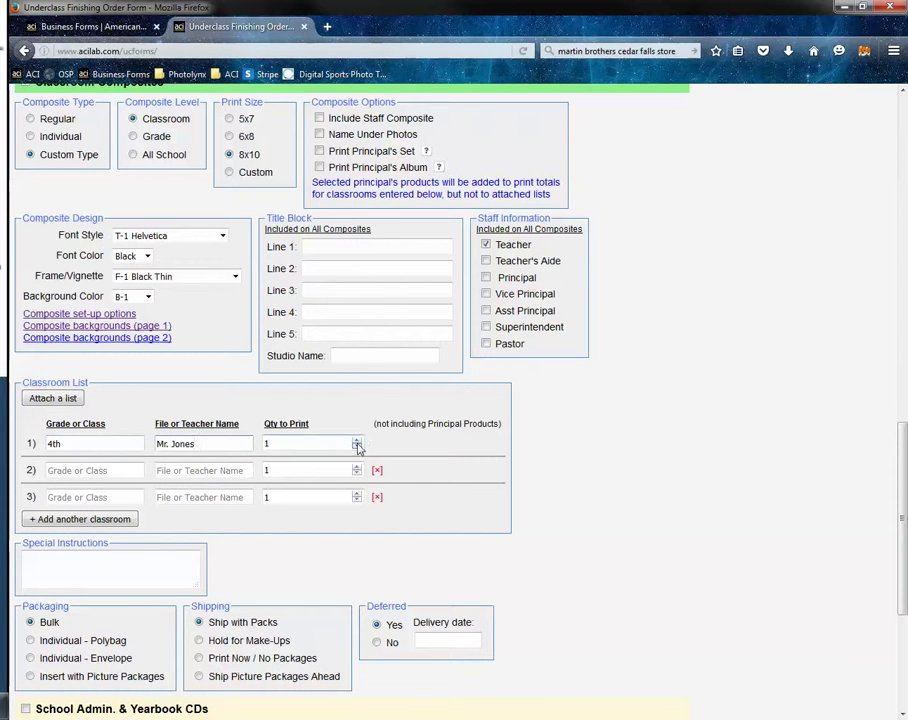
Set the first classroom row's quantity to print to 25.
{"action": "left_click", "coordinate": [312, 443]}
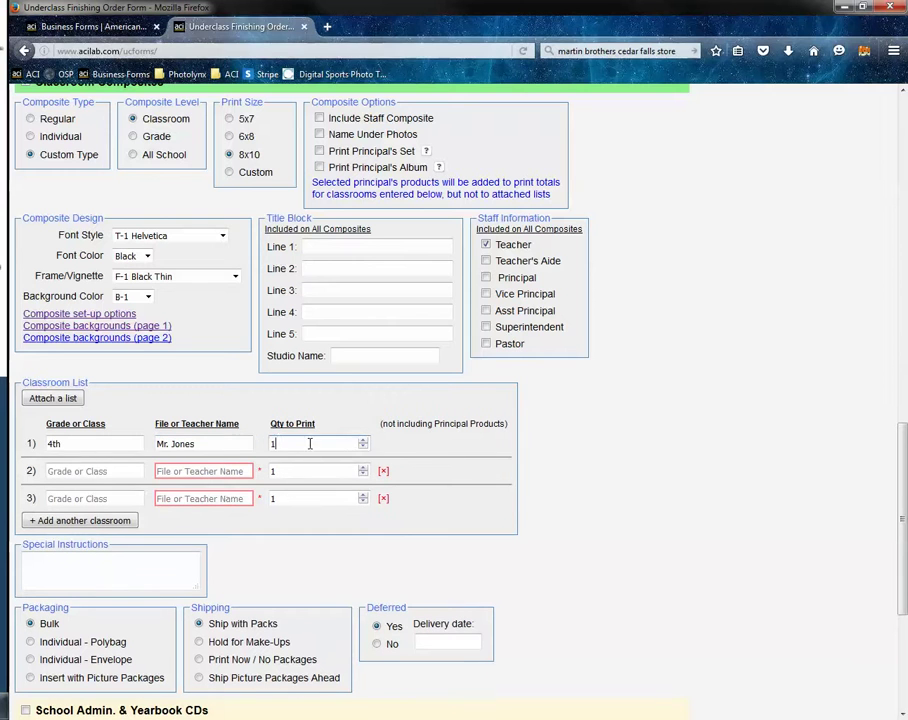
{"action": "left_click", "coordinate": [366, 441]}
{"action": "left_click_drag", "start_coordinate": [261, 445], "coordinate": [254, 445]}
{"action": "type", "text": "25"}
{"action": "left_click_drag", "start_coordinate": [283, 443], "coordinate": [244, 447]}
{"action": "left_click", "coordinate": [97, 570]}
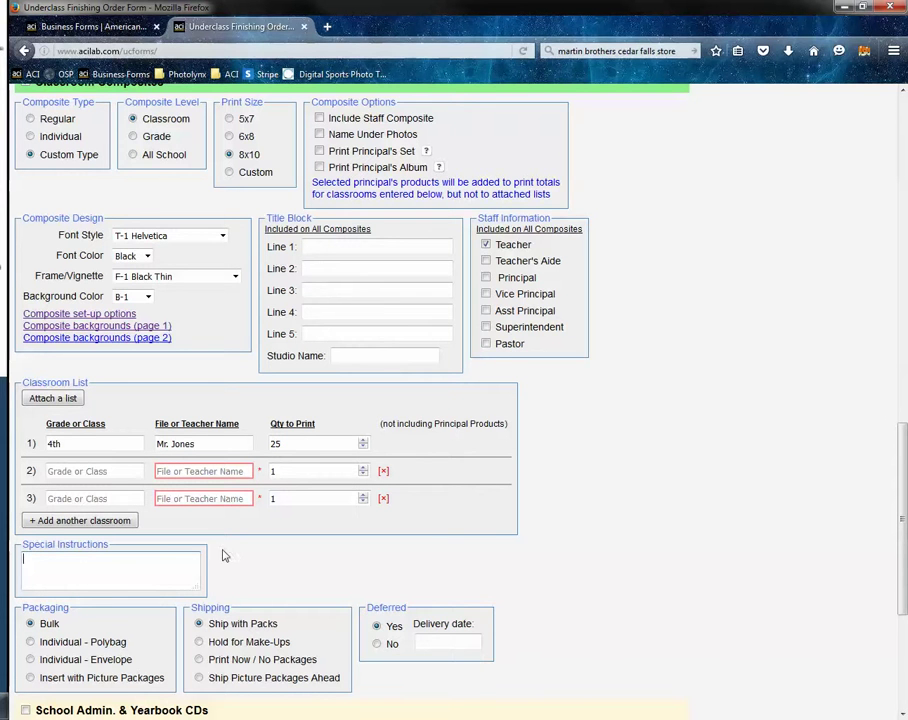
Try the composites' Individual - Polybag, Individual - Envelope and Insert with Picture Packages packaging options, and return to Bulk.
{"action": "scroll", "coordinate": [22, 480], "scroll_direction": "down", "scroll_amount": 3}
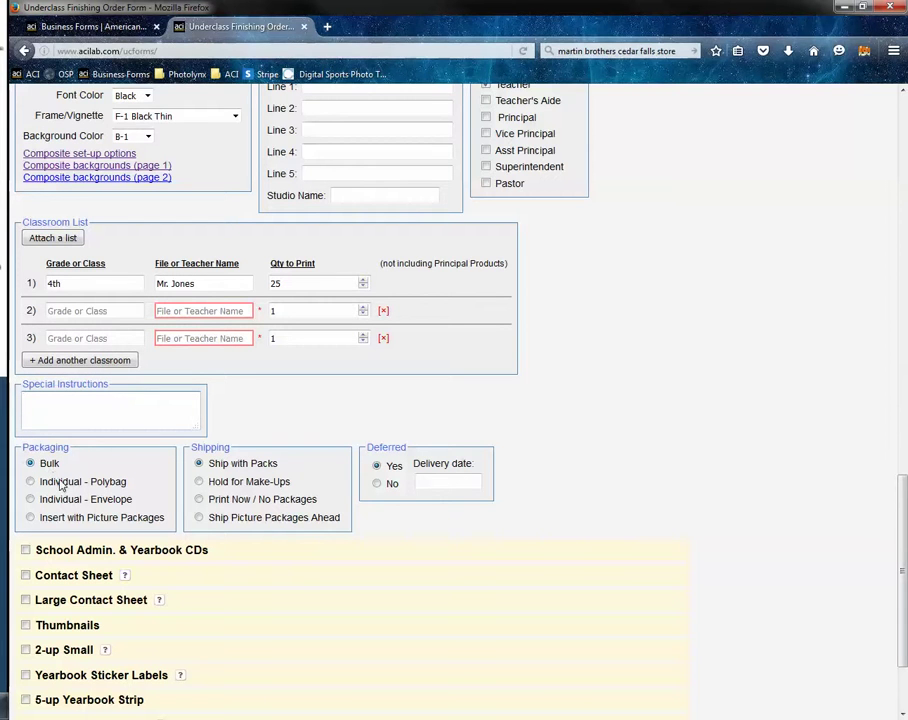
{"action": "left_click", "coordinate": [67, 483]}
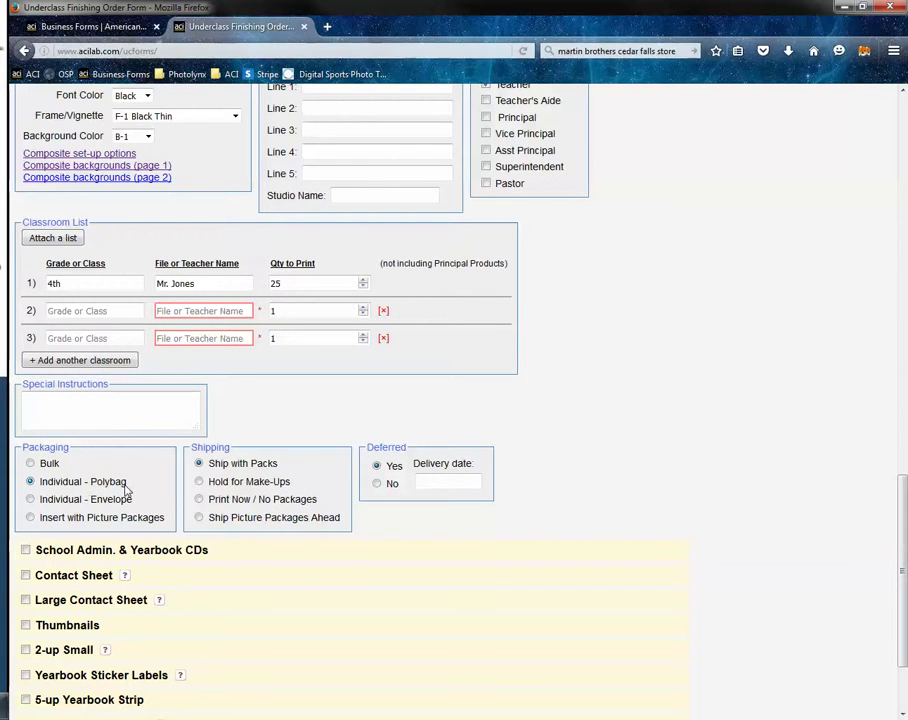
{"action": "left_click", "coordinate": [107, 503]}
{"action": "mouse_move", "coordinate": [110, 516]}
{"action": "left_mouse_down"}
{"action": "mouse_move", "coordinate": [115, 503]}
{"action": "mouse_move", "coordinate": [117, 519]}
{"action": "left_mouse_up"}
{"action": "left_click", "coordinate": [119, 519]}
{"action": "left_click", "coordinate": [64, 499]}
{"action": "left_click", "coordinate": [80, 499]}
{"action": "left_click", "coordinate": [98, 485]}
{"action": "left_click", "coordinate": [110, 518]}
{"action": "left_click", "coordinate": [33, 465]}
Set the composites' shipping to Ship Picture Packages Ahead and Deferred to No, without choosing a proof date.
{"action": "left_click", "coordinate": [237, 488]}
{"action": "left_click", "coordinate": [240, 500]}
{"action": "left_click", "coordinate": [240, 519]}
{"action": "left_click", "coordinate": [391, 485]}
{"action": "left_click", "coordinate": [420, 482]}
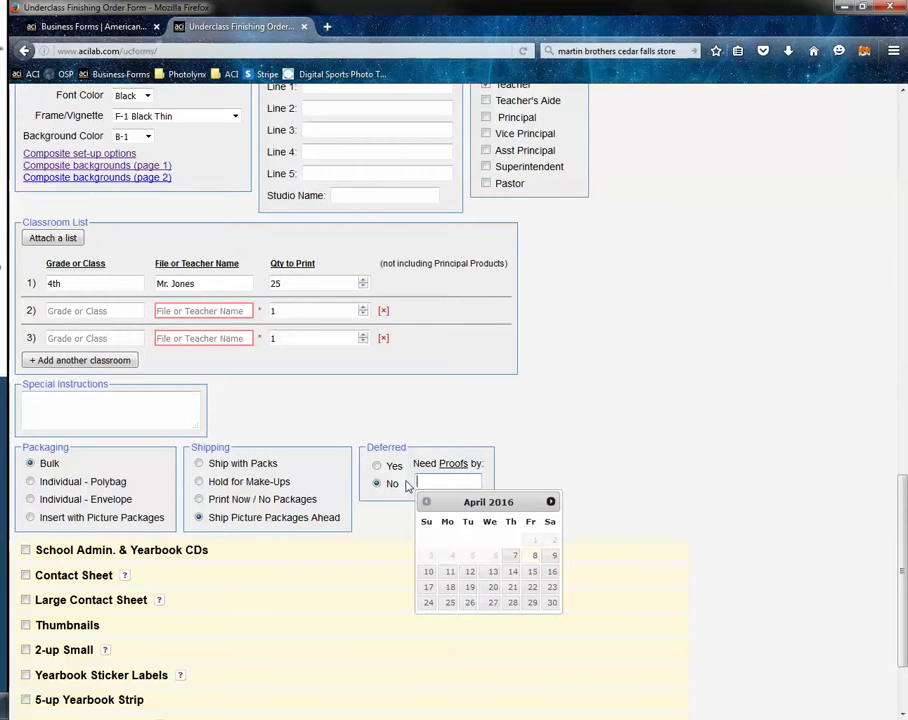
{"action": "left_click", "coordinate": [345, 532]}
Deselect Classroom Composites in the school service items.
{"action": "scroll", "coordinate": [239, 531], "scroll_direction": "down", "scroll_amount": 2}
{"action": "scroll", "coordinate": [30, 313], "scroll_direction": "up", "scroll_amount": 5}
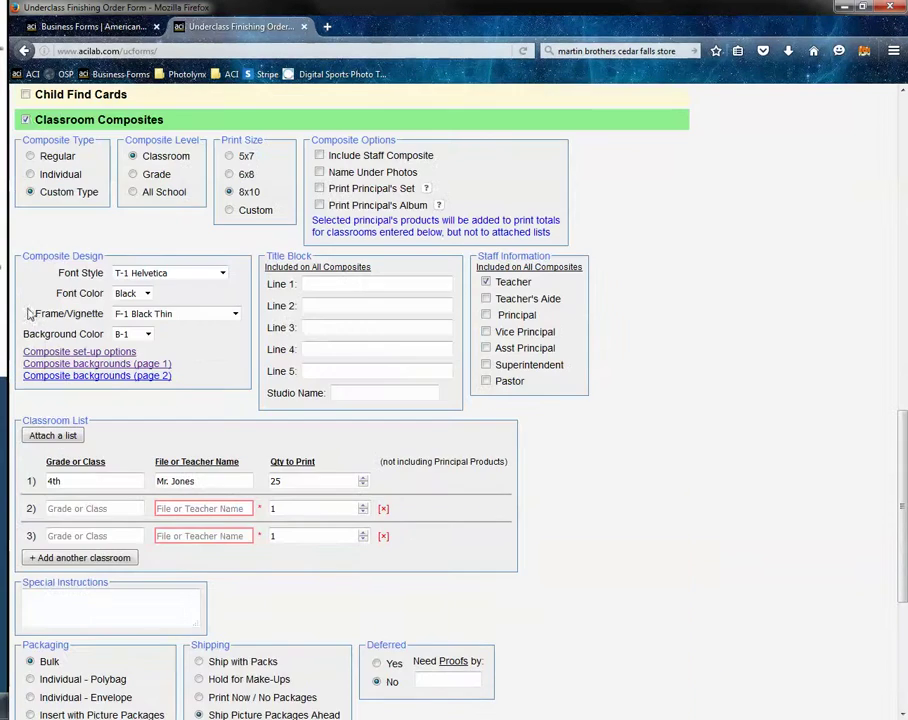
{"action": "left_click", "coordinate": [25, 119]}
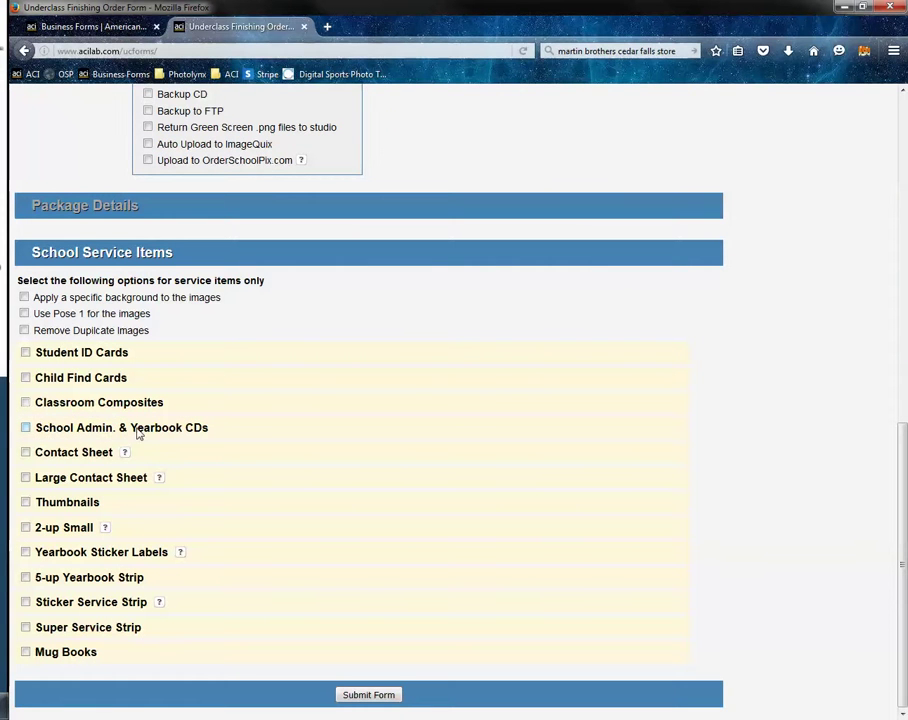
Select School Admin. & Yearbook CDs, with Other as both the admin CD software and the yearbook CD company.
{"action": "left_click", "coordinate": [26, 428]}
{"action": "scroll", "coordinate": [262, 460], "scroll_direction": "down", "scroll_amount": 2}
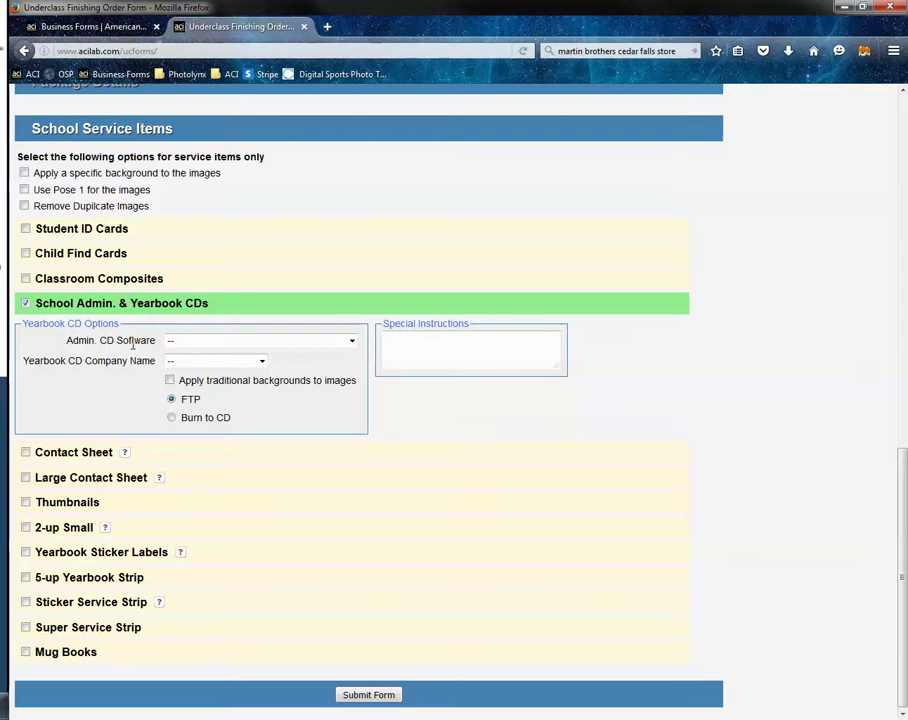
{"action": "left_click", "coordinate": [198, 342]}
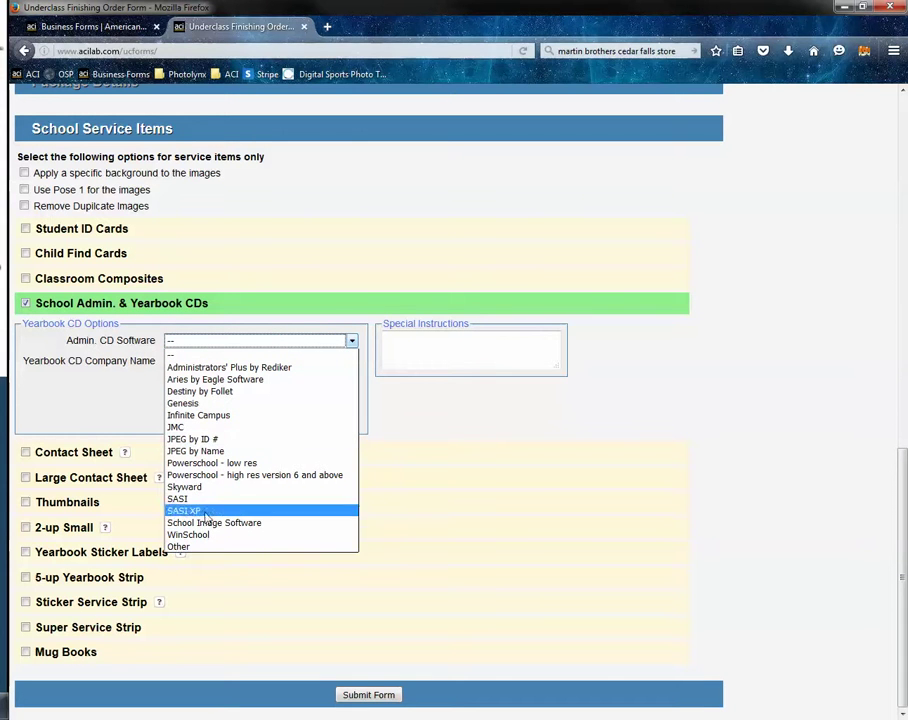
{"action": "left_click", "coordinate": [189, 547]}
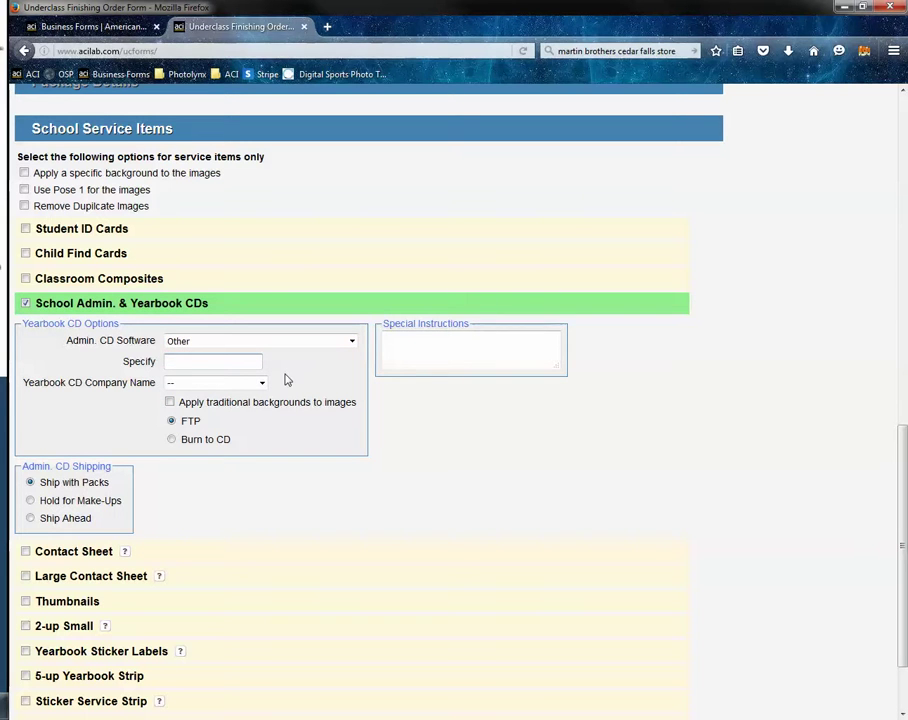
{"action": "left_click", "coordinate": [229, 384]}
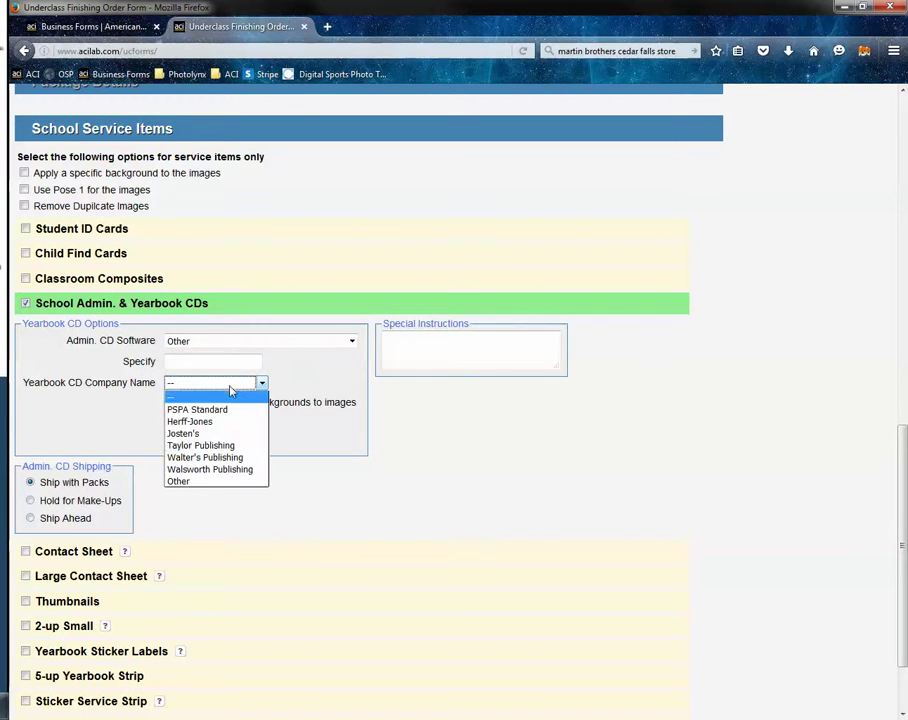
{"action": "left_click", "coordinate": [185, 482]}
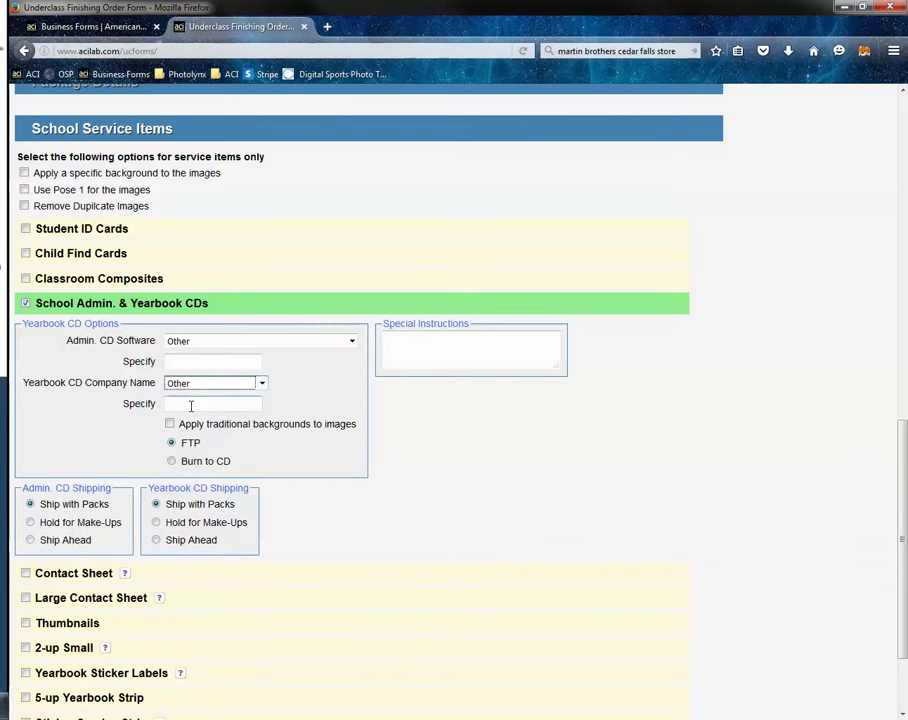
{"action": "left_click", "coordinate": [191, 404]}
Try applying traditional backgrounds to the CD images without keeping it, and choose Burn to CD as the delivery method.
{"action": "left_click", "coordinate": [171, 425]}
{"action": "left_click", "coordinate": [171, 427]}
{"action": "left_click", "coordinate": [172, 462]}
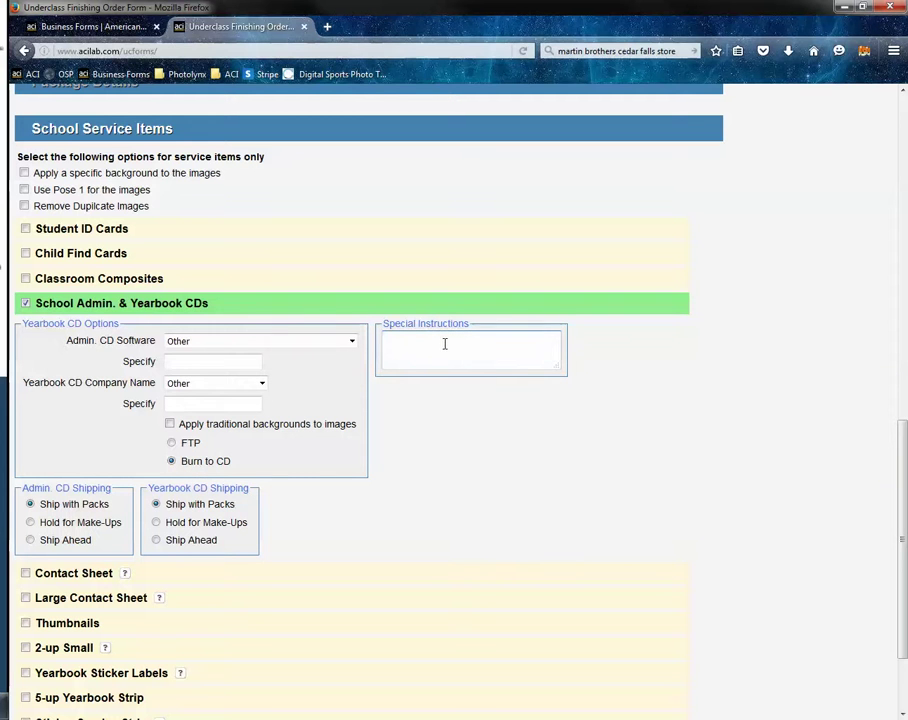
Set the admin CD shipping to Ship Ahead without choosing a date, and deselect School Admin. & Yearbook CDs.
{"action": "left_click", "coordinate": [88, 525]}
{"action": "left_click", "coordinate": [39, 543]}
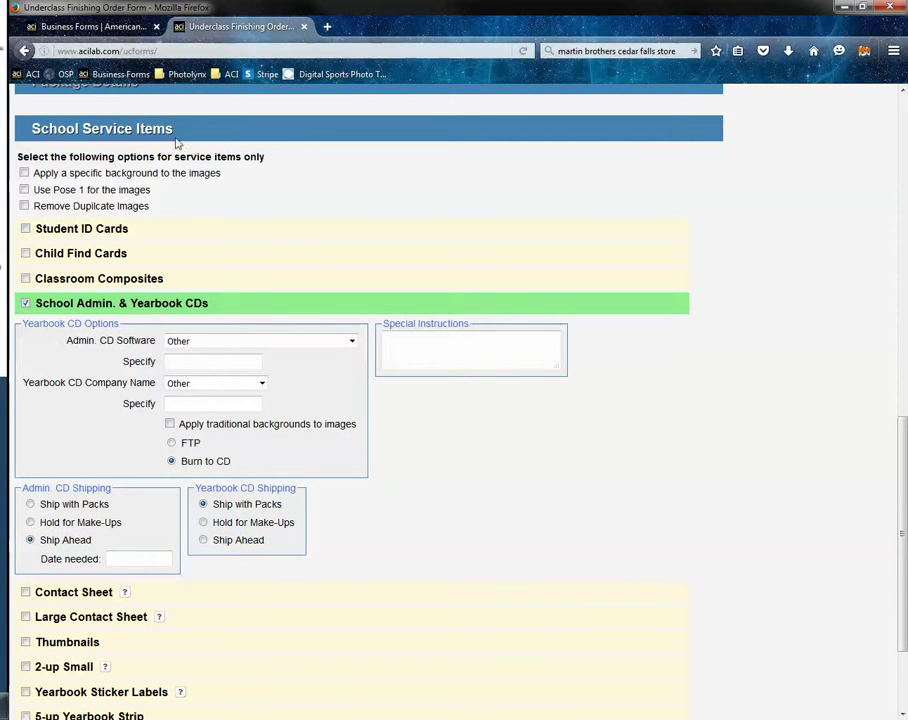
{"action": "left_click", "coordinate": [112, 559]}
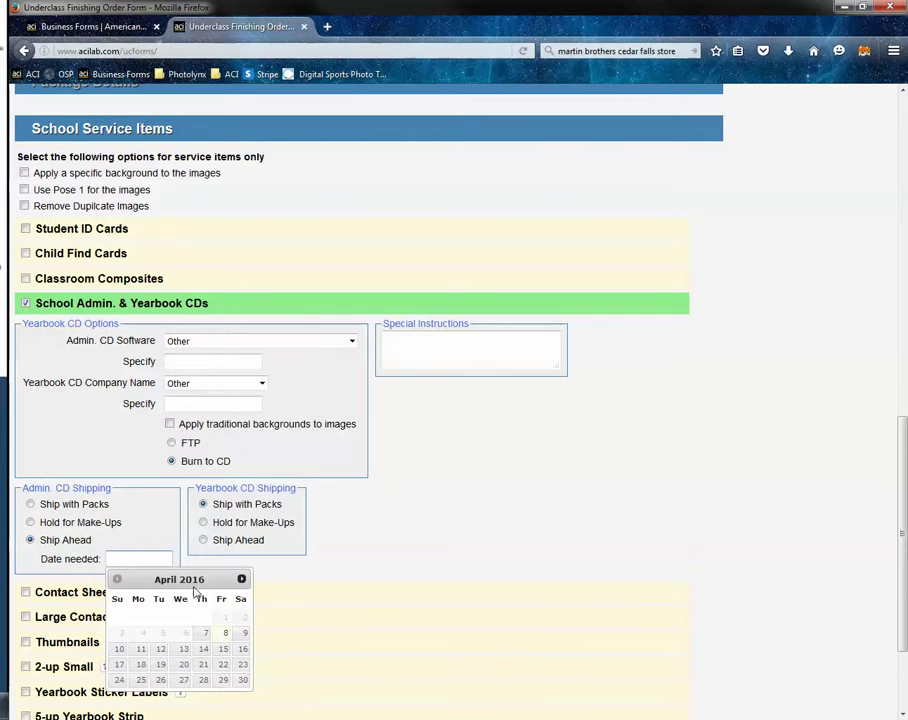
{"action": "left_click_drag", "start_coordinate": [137, 530], "coordinate": [150, 536]}
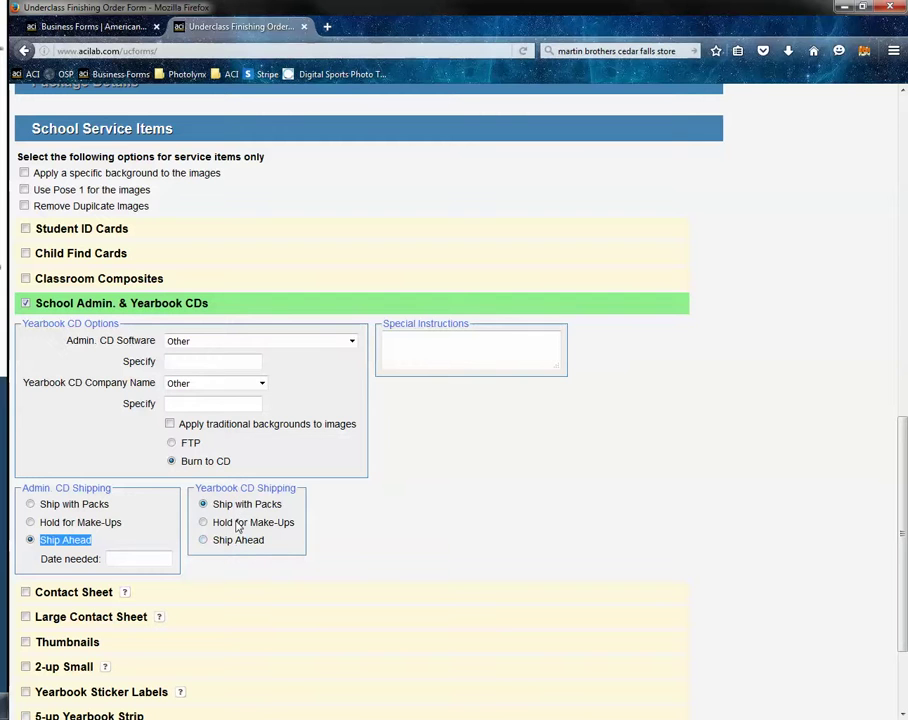
{"action": "left_click", "coordinate": [25, 303]}
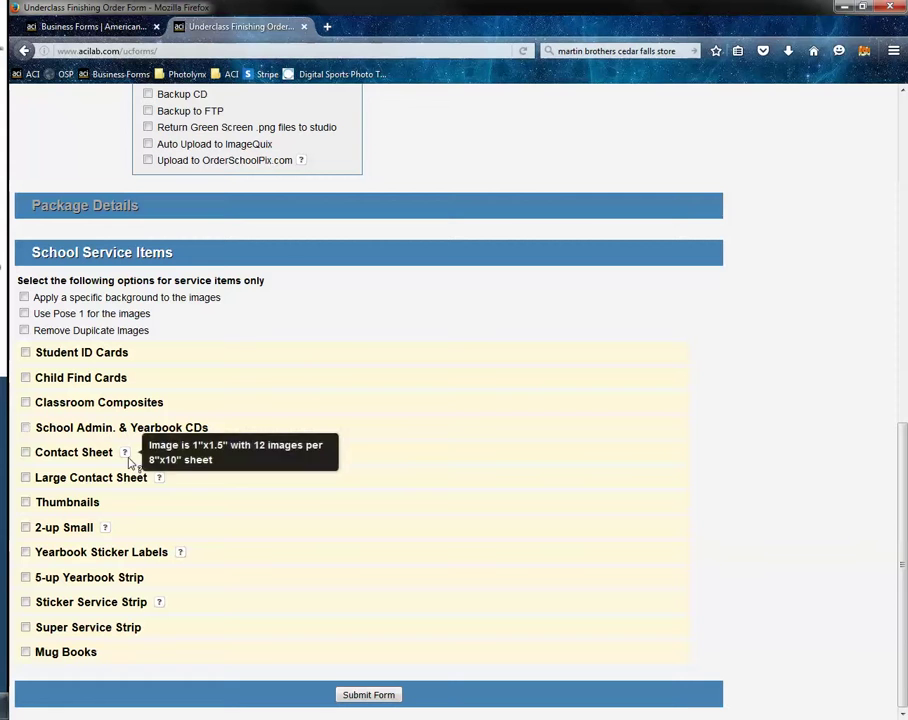
Select Contact Sheet, try its Black & White option and review its quantity and instructions fields, and deselect the item.
{"action": "mouse_move", "coordinate": [129, 456]}
{"action": "left_click", "coordinate": [25, 454]}
{"action": "left_click", "coordinate": [96, 492]}
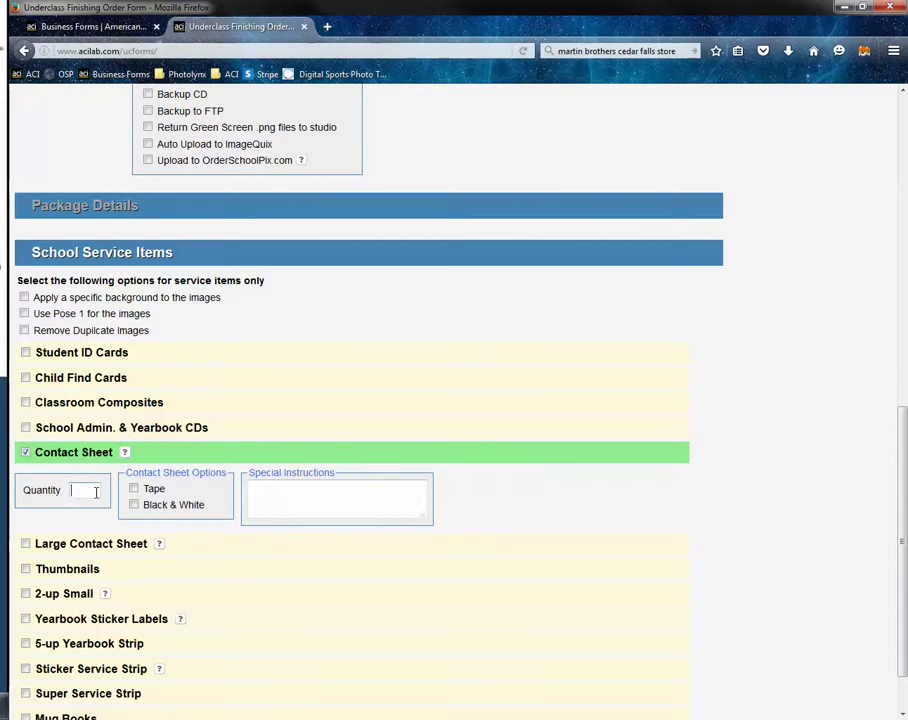
{"action": "left_click", "coordinate": [93, 486]}
{"action": "left_click", "coordinate": [134, 505]}
{"action": "left_click", "coordinate": [134, 505]}
{"action": "left_click", "coordinate": [332, 492]}
{"action": "left_click", "coordinate": [26, 454]}
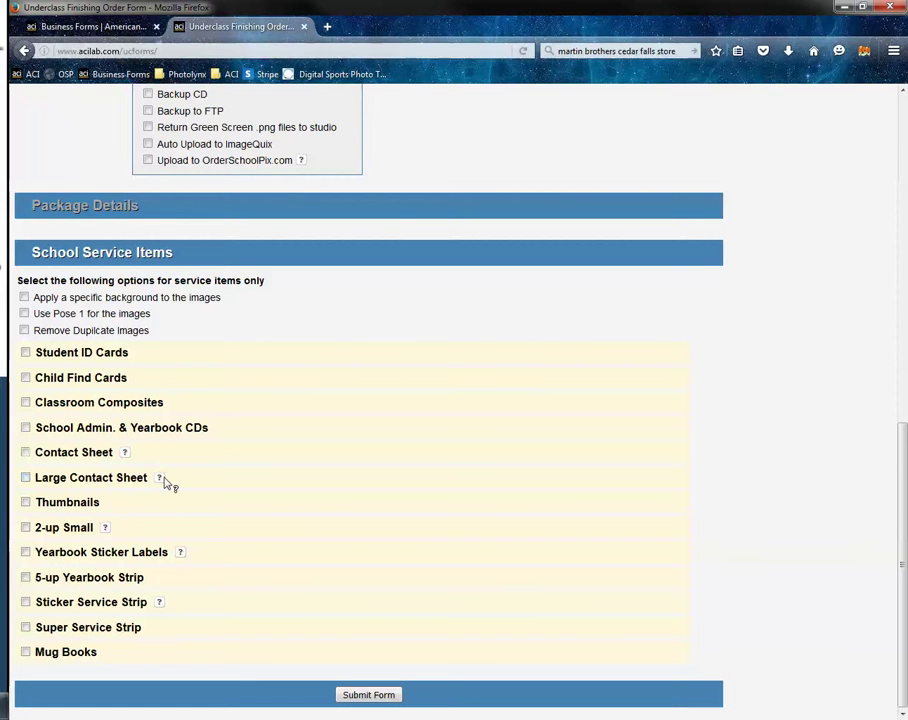
Review the Large Contact Sheet and Thumbnails options by selecting each item briefly and deselecting it again.
{"action": "mouse_move", "coordinate": [161, 479]}
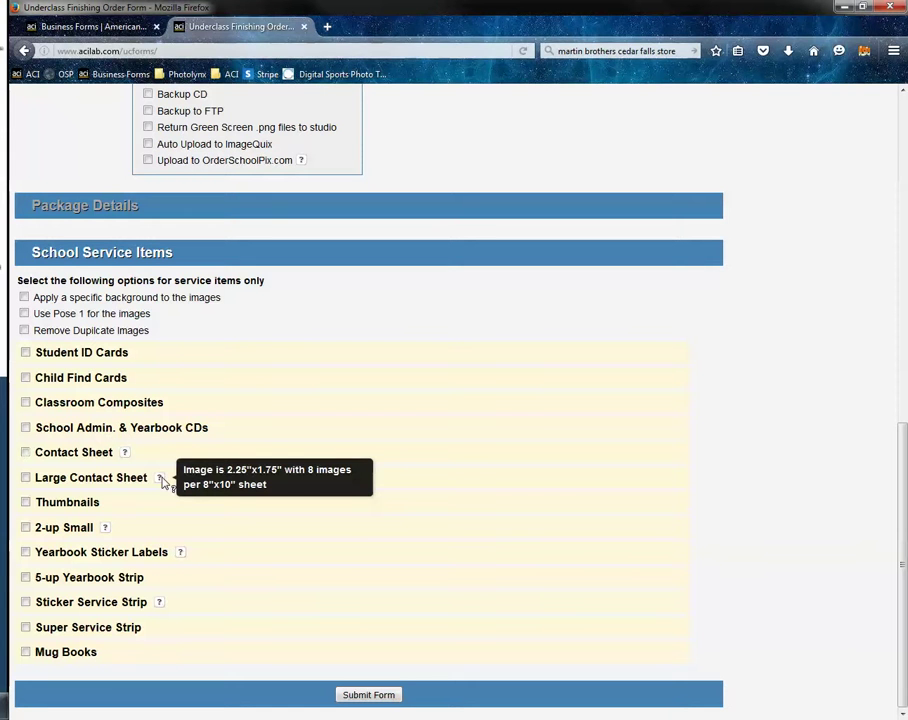
{"action": "left_click", "coordinate": [26, 478]}
{"action": "left_click", "coordinate": [26, 478]}
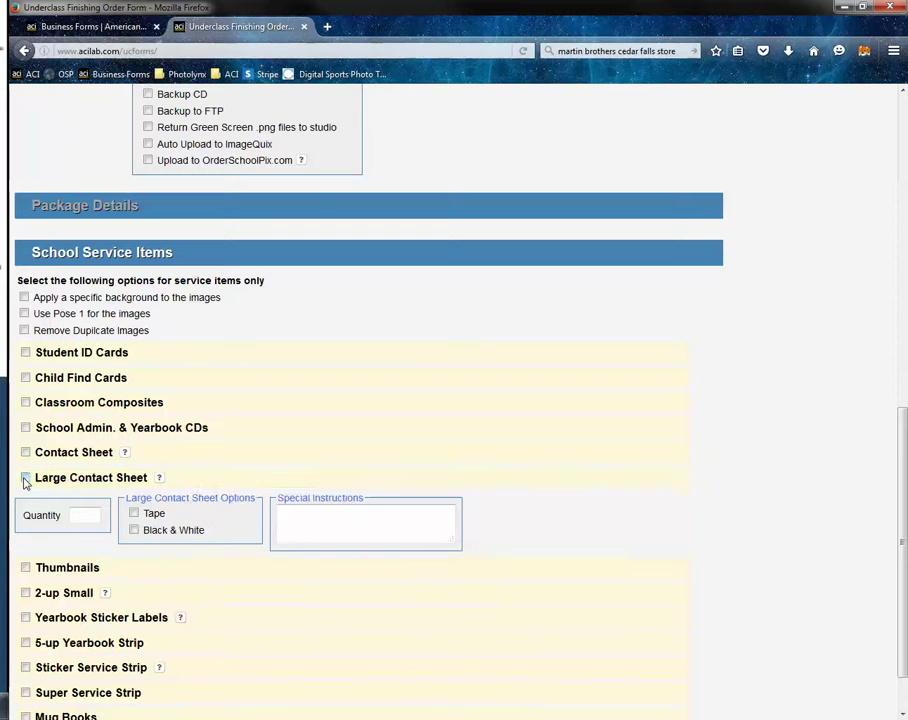
{"action": "left_click", "coordinate": [26, 503]}
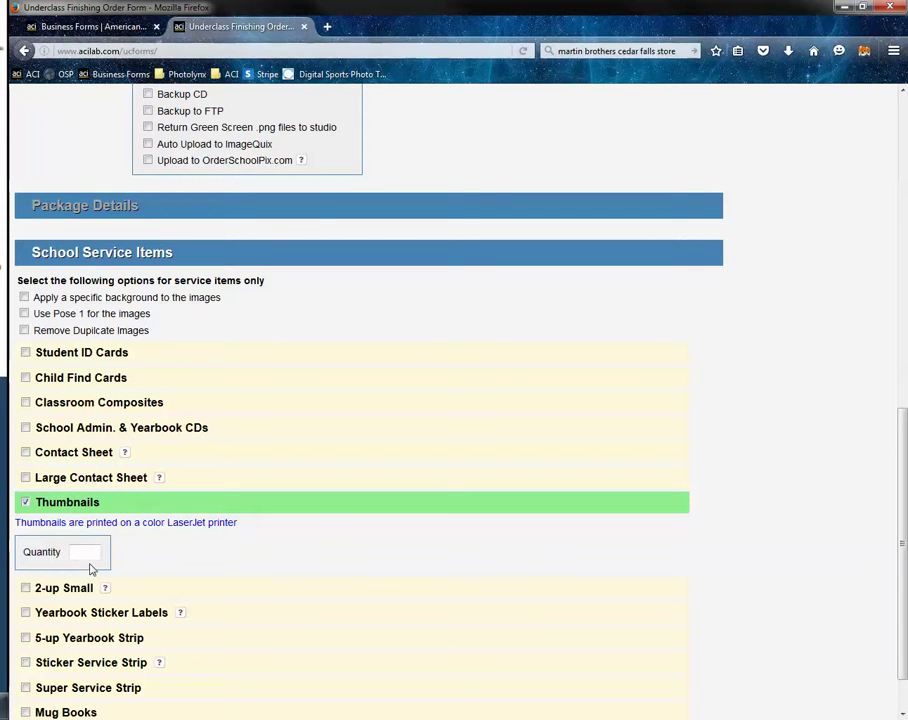
{"action": "left_click", "coordinate": [26, 503]}
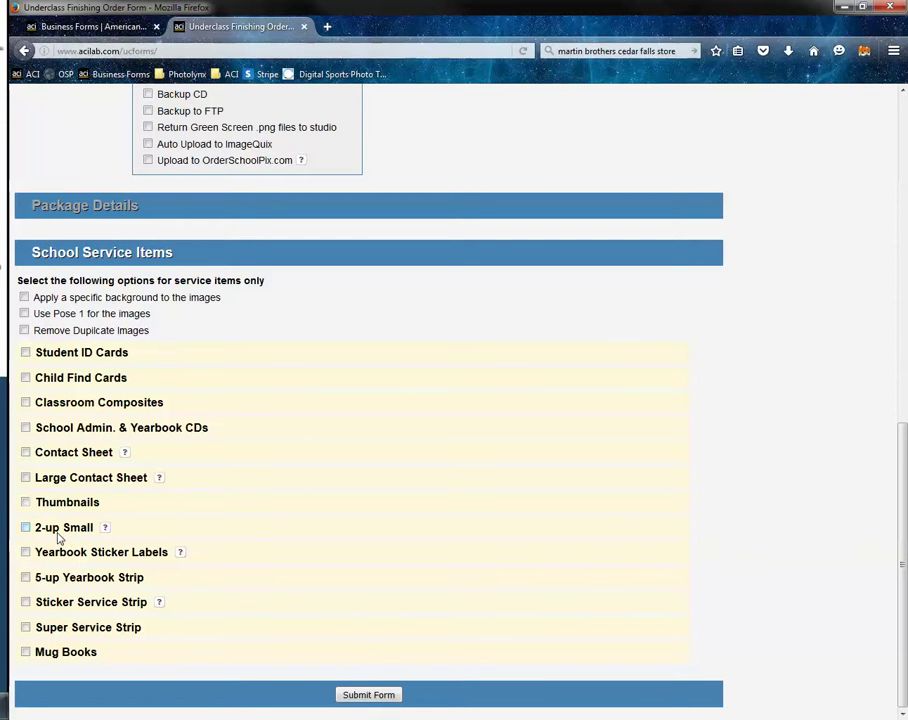
Select 2-up Small, review its description and Tape option, and leave the item deselected.
{"action": "mouse_move", "coordinate": [105, 530]}
{"action": "left_click", "coordinate": [25, 527]}
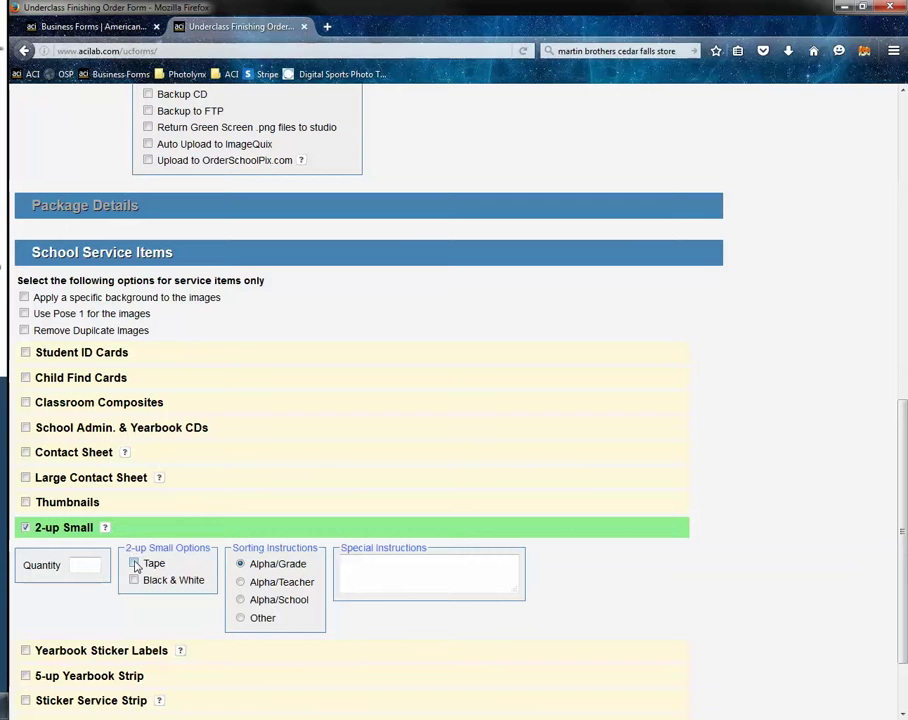
{"action": "left_click", "coordinate": [136, 565]}
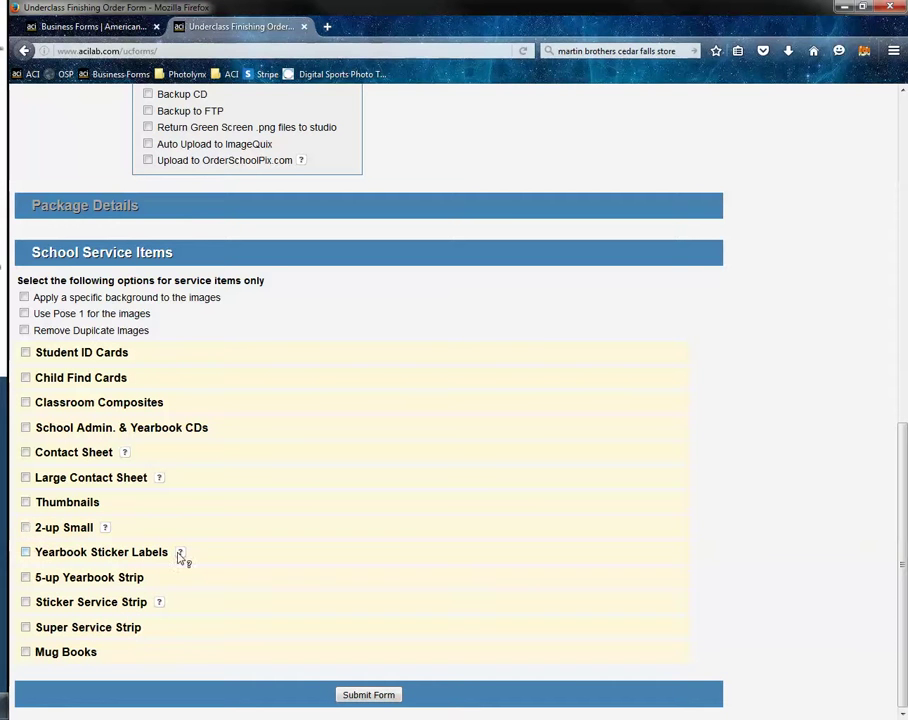
Read the Yearbook Sticker Labels description, select the item and set its quantity to 2.
{"action": "mouse_move", "coordinate": [180, 555]}
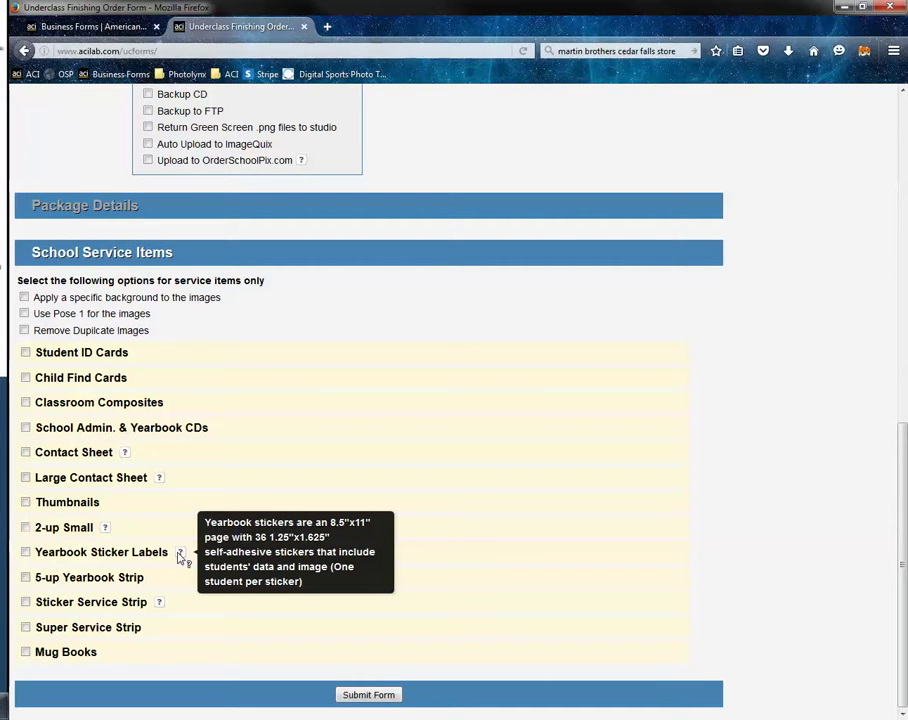
{"action": "left_click", "coordinate": [25, 552]}
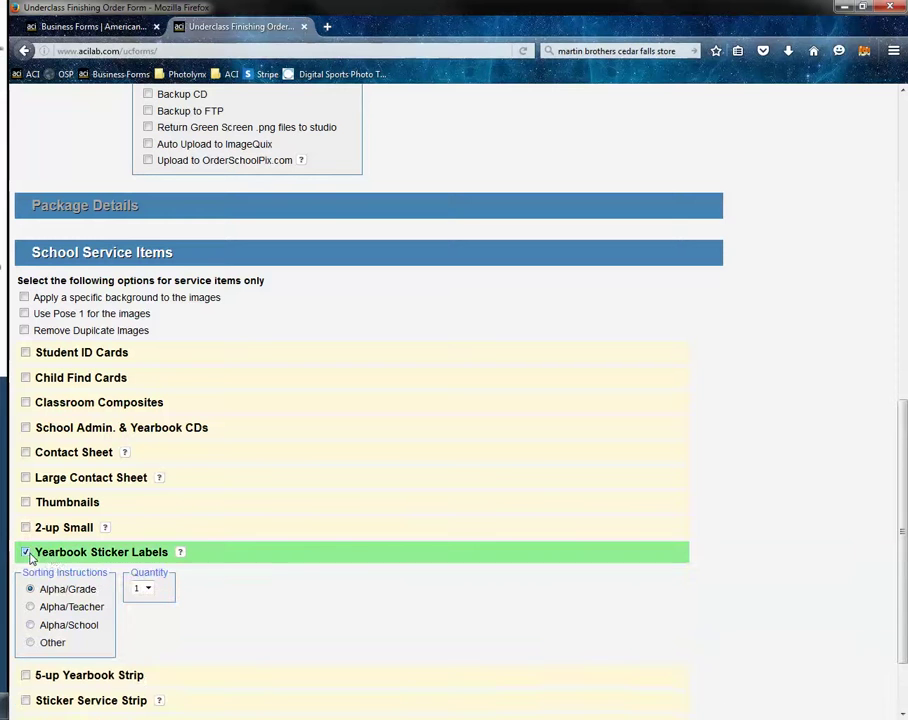
{"action": "left_click", "coordinate": [150, 589]}
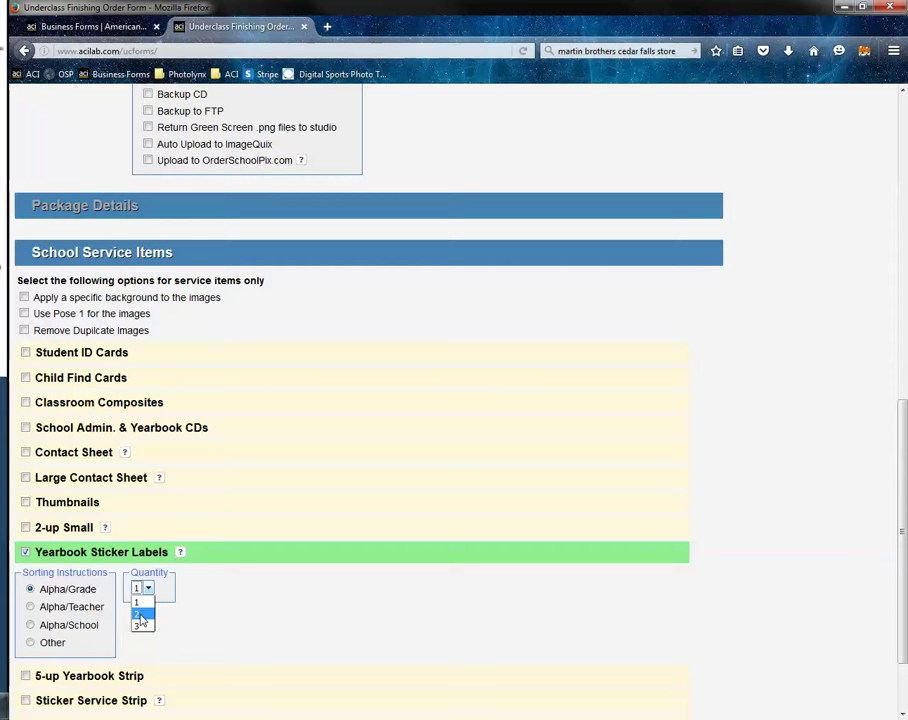
{"action": "left_click", "coordinate": [141, 613]}
{"action": "left_click", "coordinate": [142, 588]}
Locate the order's general Special Instructions field and return to the Yearbook Sticker Labels settings.
{"action": "scroll", "coordinate": [218, 610], "scroll_direction": "up", "scroll_amount": 5}
{"action": "left_click", "coordinate": [406, 442]}
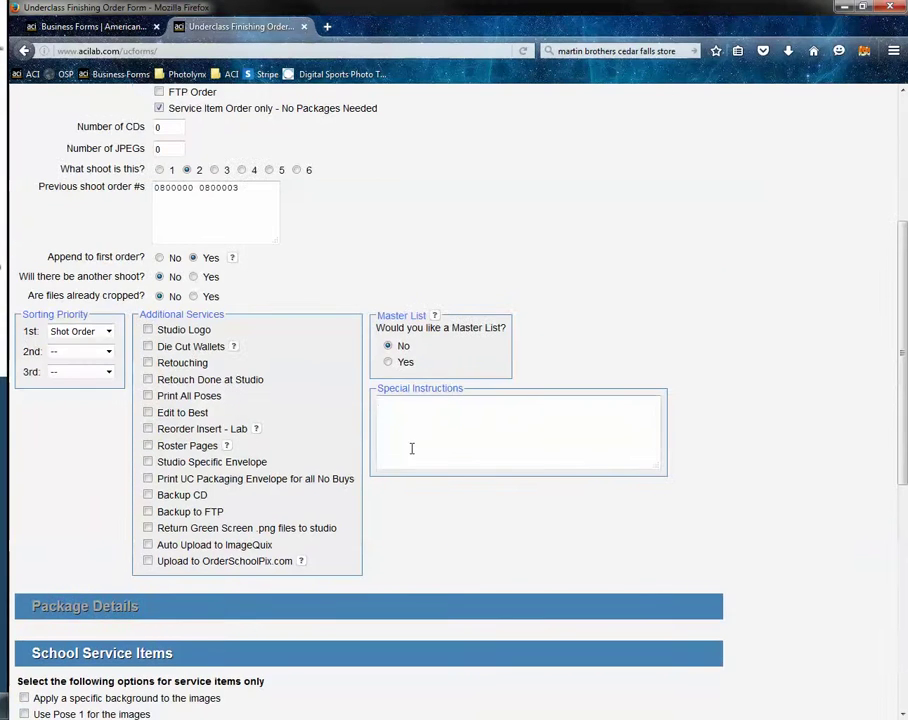
{"action": "scroll", "coordinate": [529, 493], "scroll_direction": "down", "scroll_amount": 3}
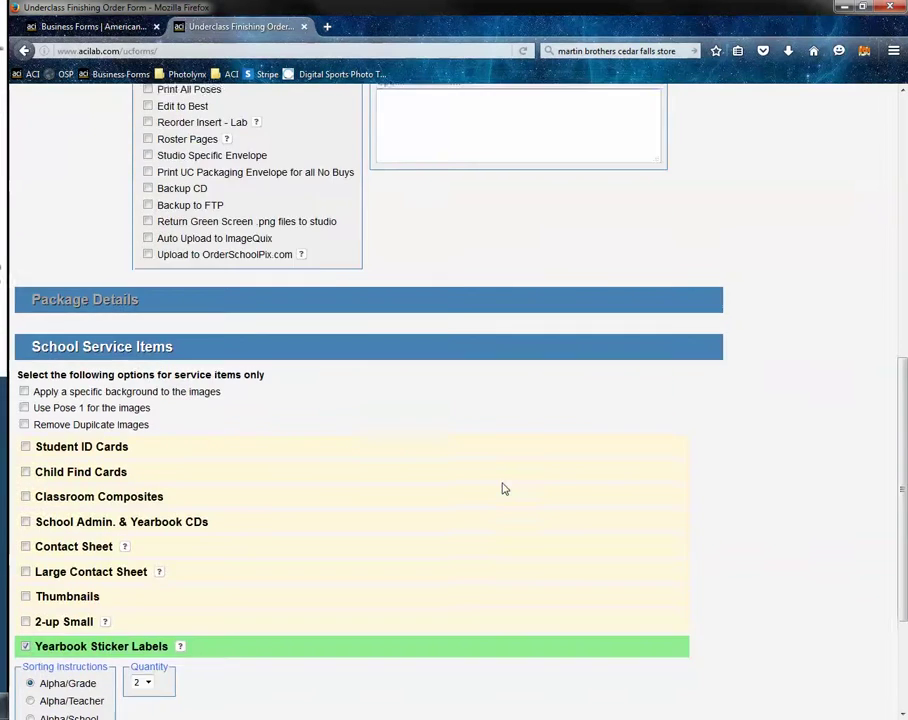
{"action": "scroll", "coordinate": [503, 487], "scroll_direction": "up", "scroll_amount": 2}
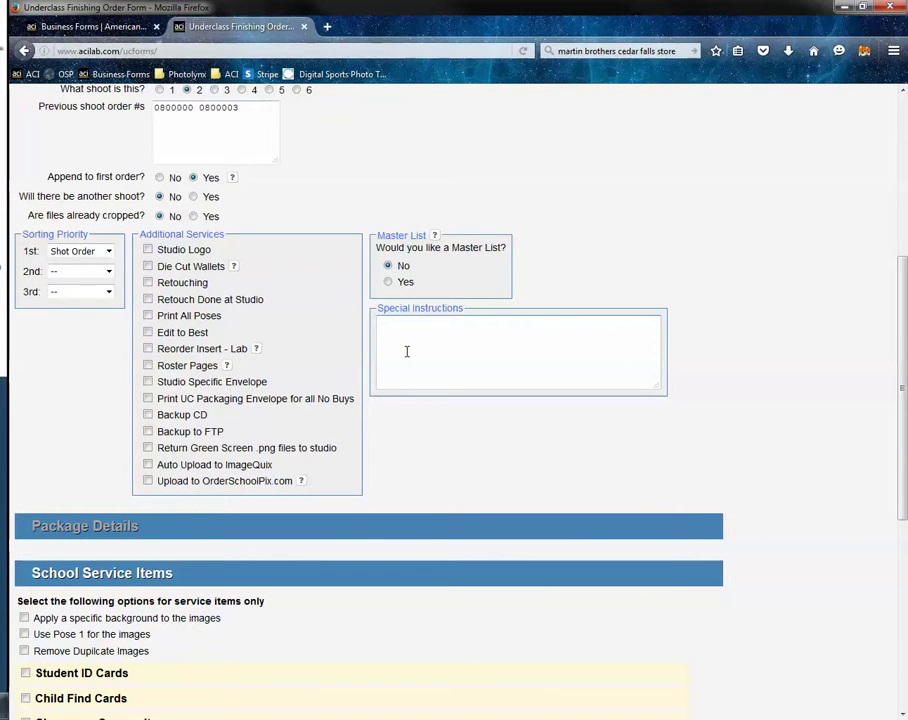
{"action": "scroll", "coordinate": [73, 436], "scroll_direction": "down", "scroll_amount": 3}
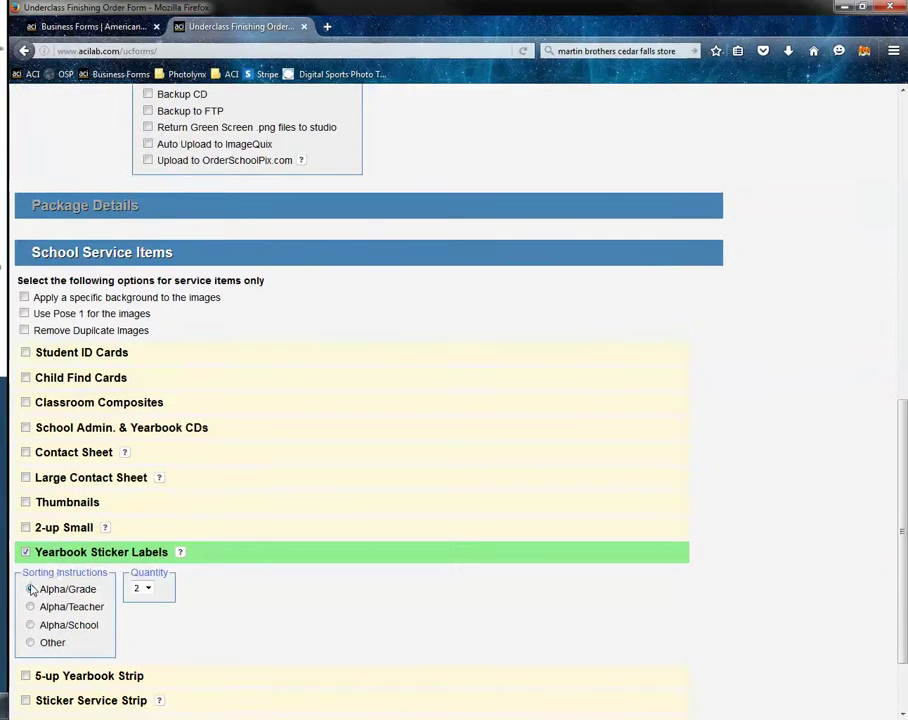
Deselect Yearbook Sticker Labels, and review the 5-up Yearbook Strip's sorting and tape options without keeping the item.
{"action": "left_click", "coordinate": [26, 553]}
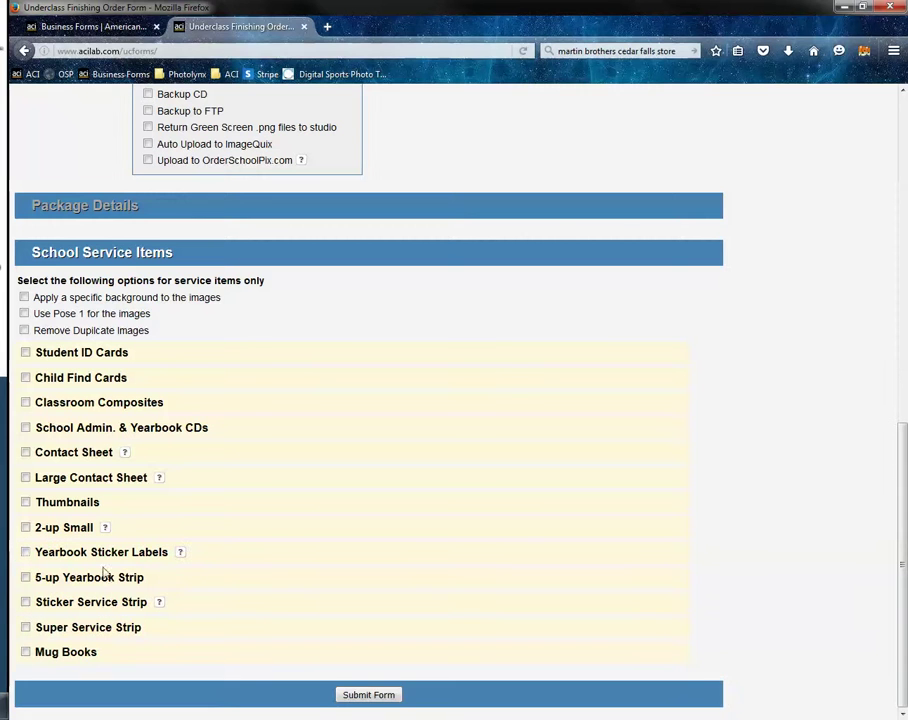
{"action": "left_click", "coordinate": [26, 578]}
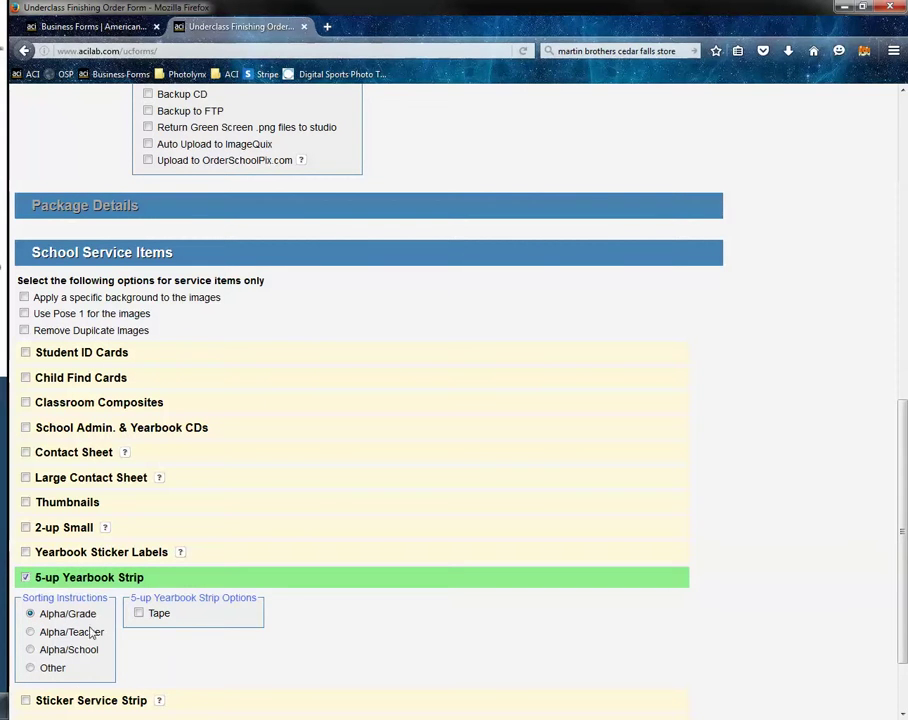
{"action": "left_click", "coordinate": [26, 578]}
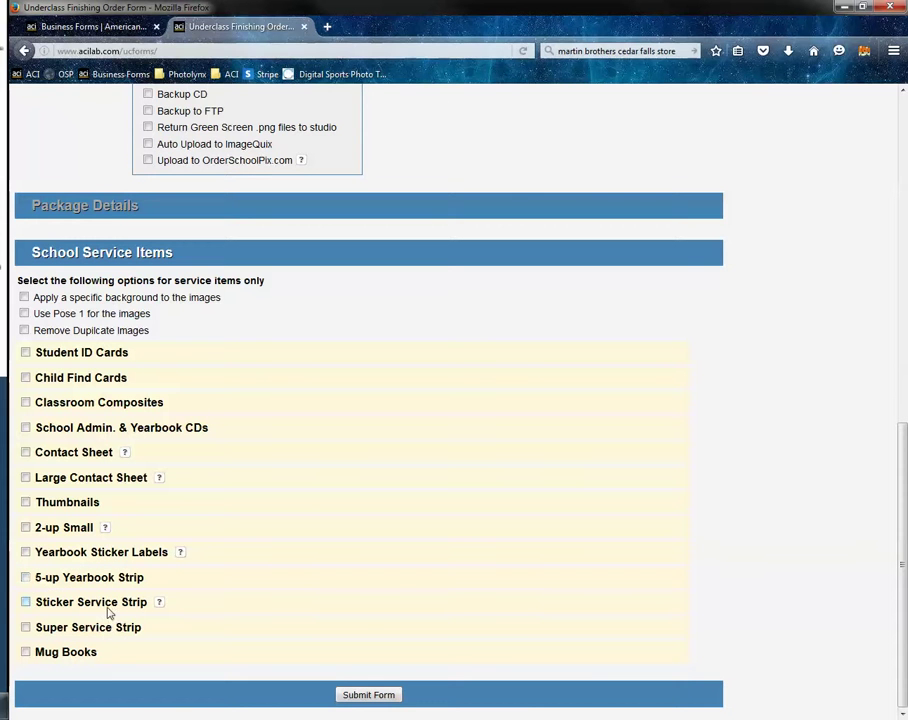
Read the Sticker Service Strip description, review the item's sorting and special instructions options, and leave it deselected.
{"action": "mouse_move", "coordinate": [160, 604]}
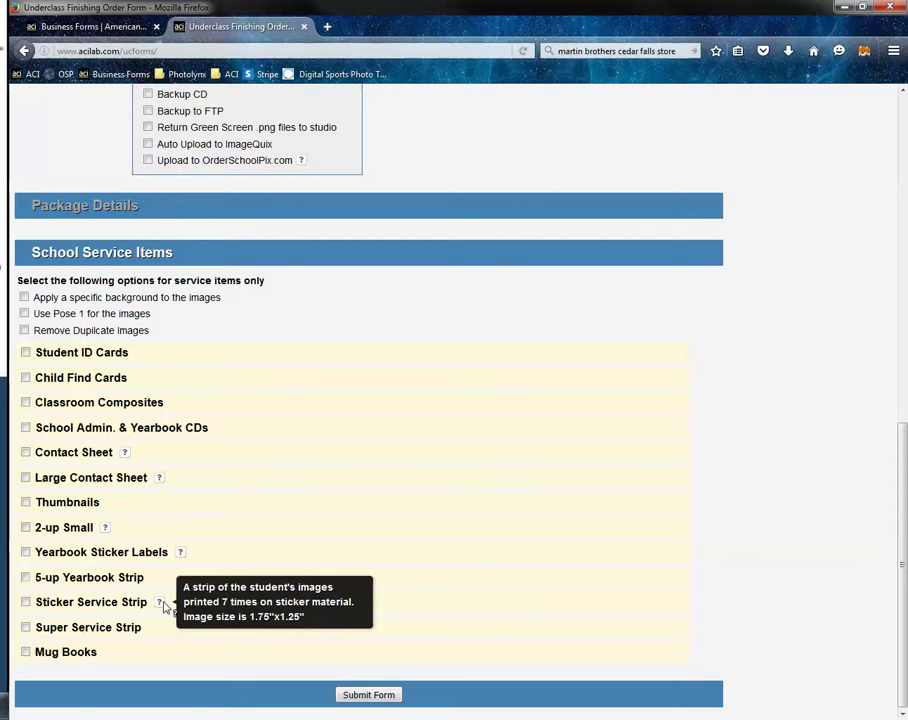
{"action": "left_click", "coordinate": [26, 603]}
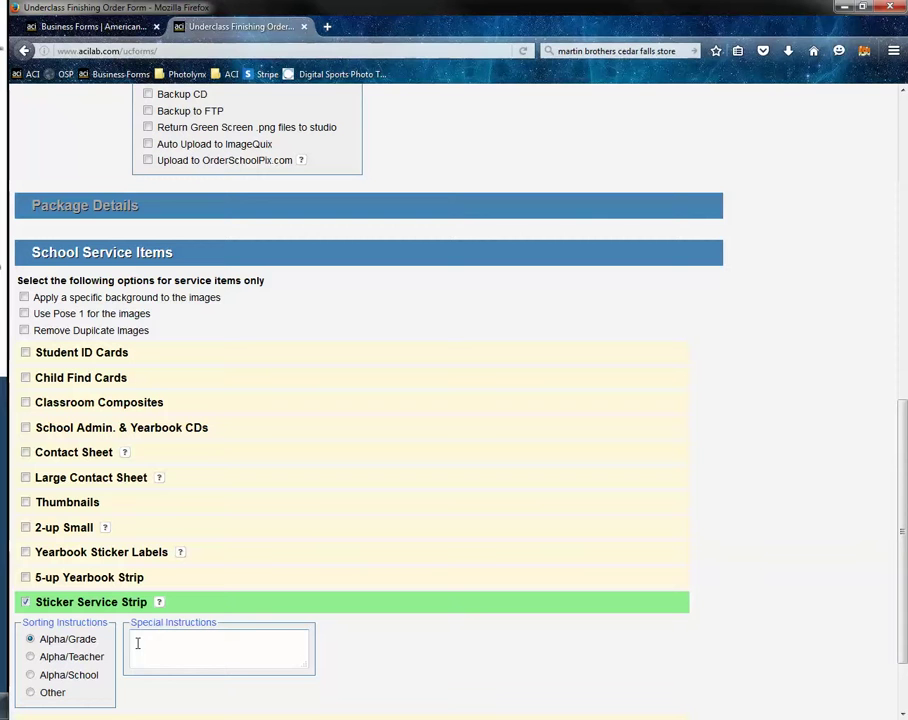
{"action": "left_click", "coordinate": [26, 602]}
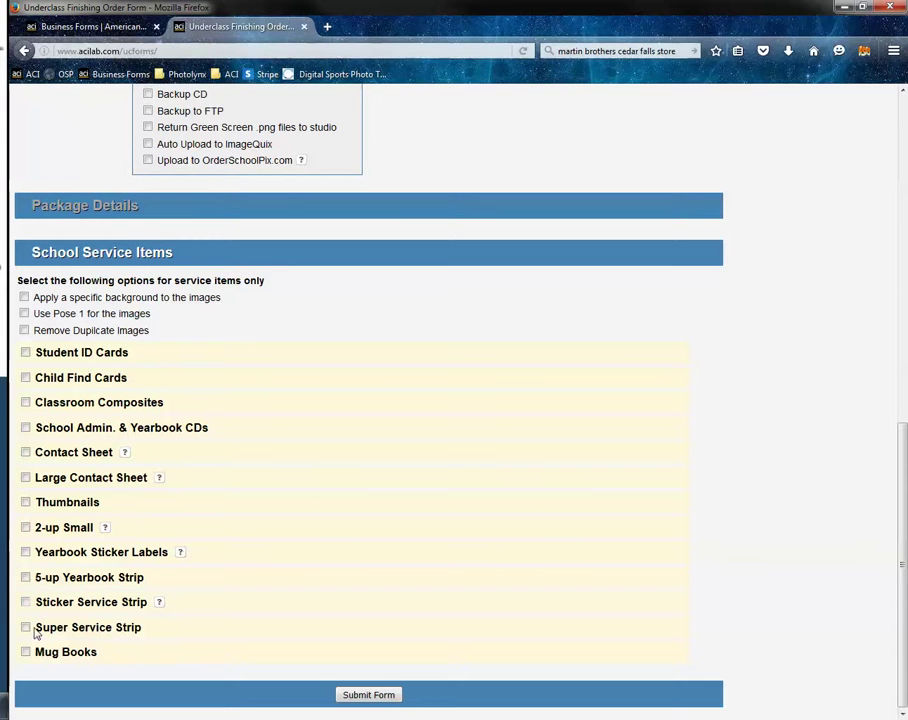
Review the Super Service Strip's sorting options and its Tape, Die Cut and Include Staff Strips options without keeping the item.
{"action": "left_click", "coordinate": [26, 628]}
{"action": "scroll", "coordinate": [180, 578], "scroll_direction": "down", "scroll_amount": 2}
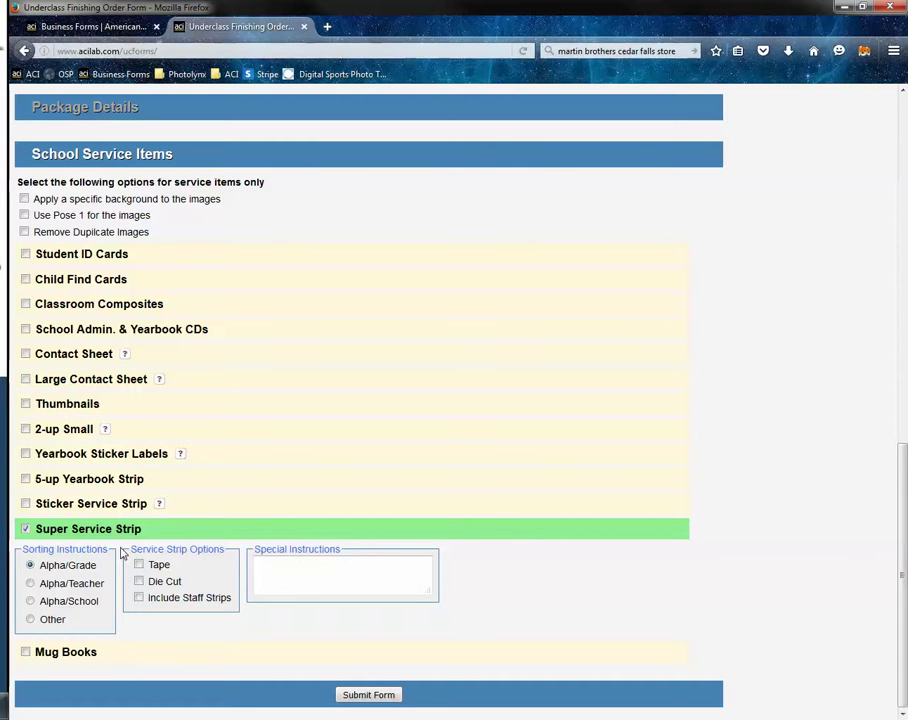
{"action": "left_click", "coordinate": [78, 584]}
{"action": "left_click", "coordinate": [26, 531]}
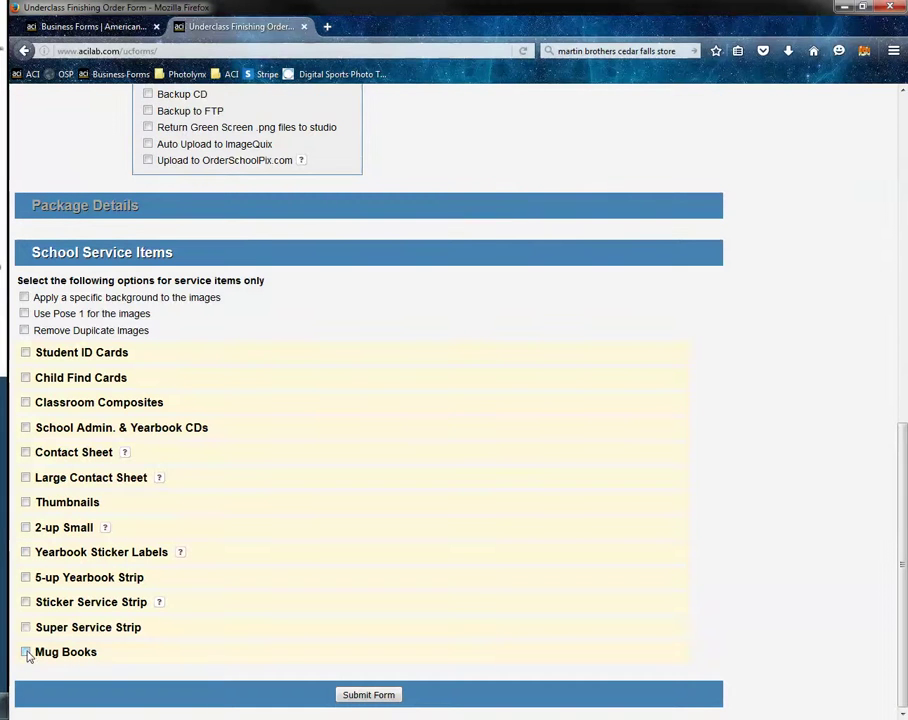
Review the Mug Books quantity, staff, sorting and shipping options, and leave the item deselected.
{"action": "left_click", "coordinate": [25, 651]}
{"action": "scroll", "coordinate": [194, 601], "scroll_direction": "down", "scroll_amount": 2}
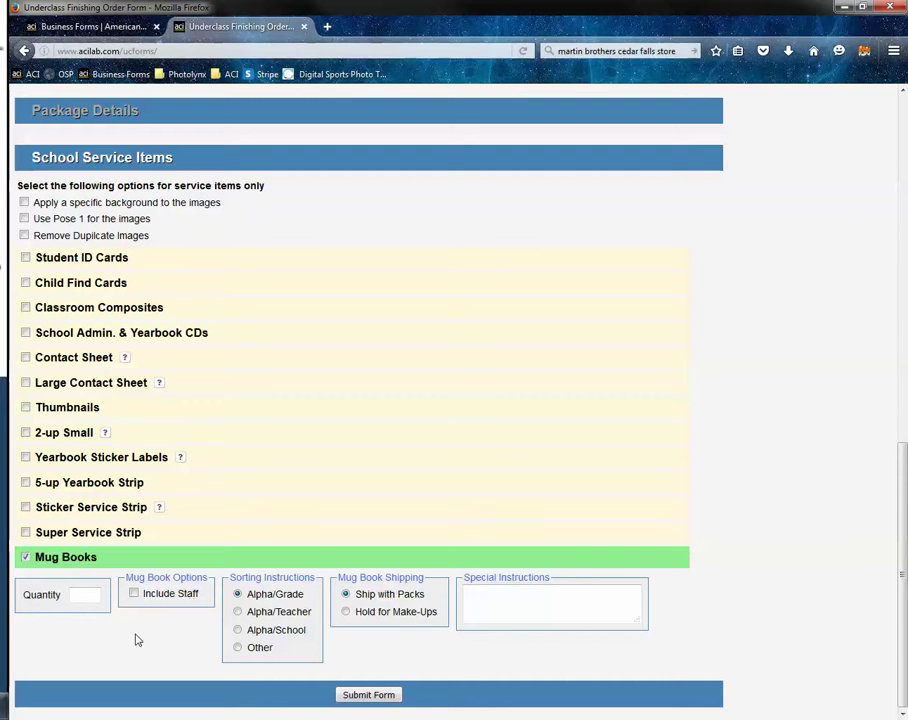
{"action": "left_click", "coordinate": [90, 599]}
{"action": "left_click", "coordinate": [25, 558]}
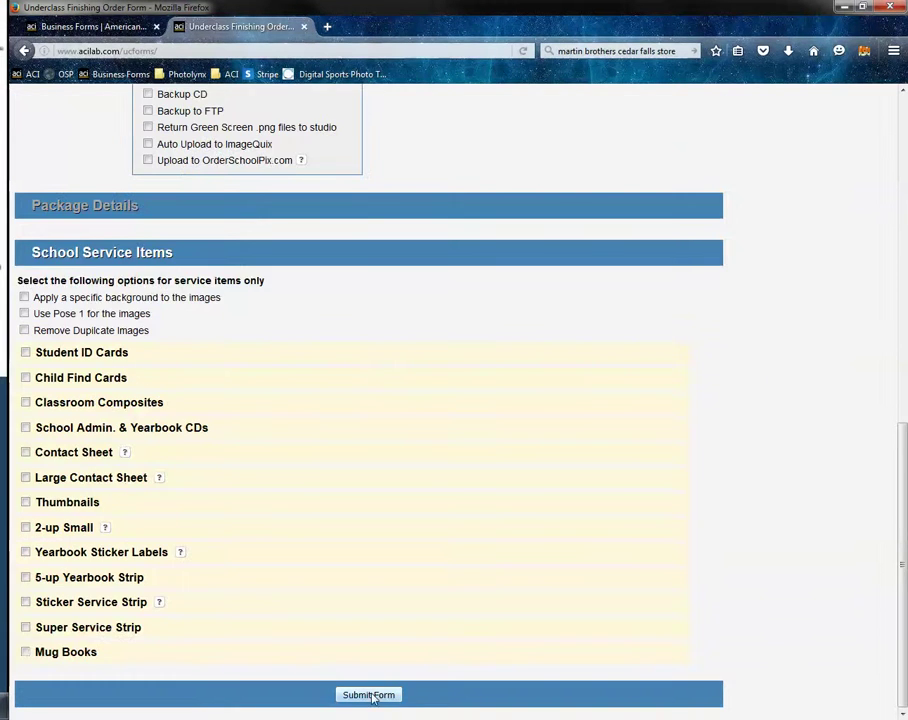
Return to the order's general settings and minimize the browser window to reveal the desktop.
{"action": "scroll", "coordinate": [466, 576], "scroll_direction": "up", "scroll_amount": 5}
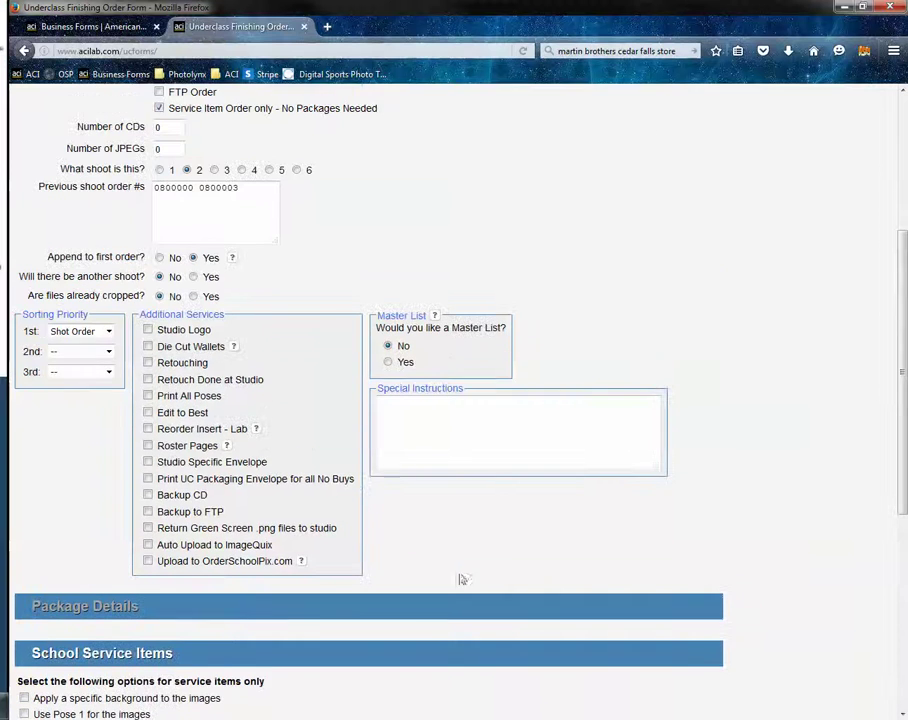
{"action": "left_click", "coordinate": [845, 7]}
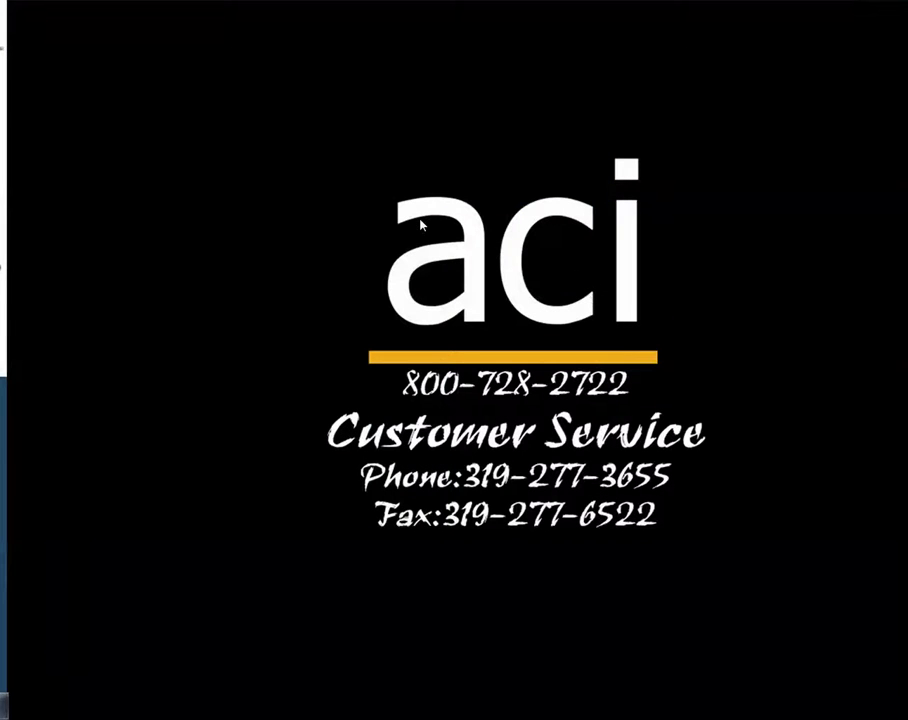